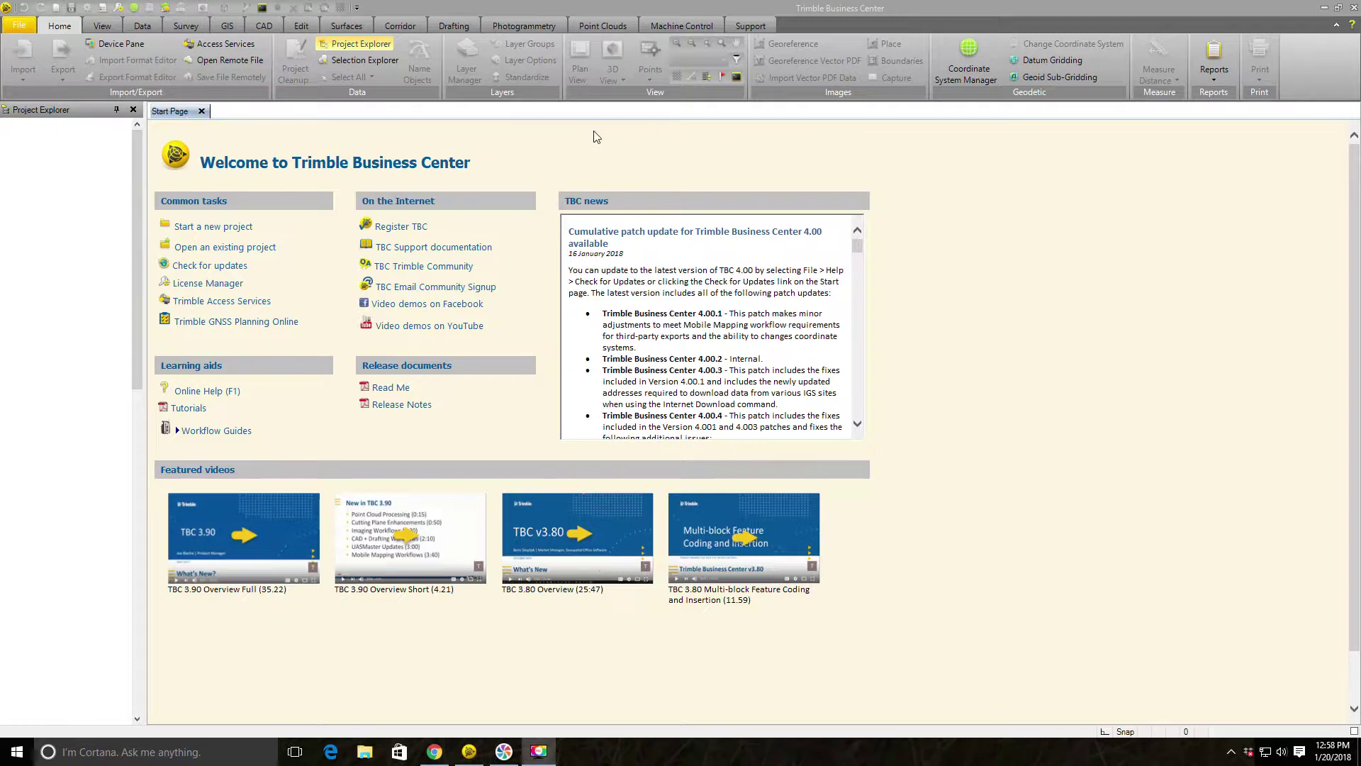
Step: Close the Start Page welcome tab
left_click(202, 111)
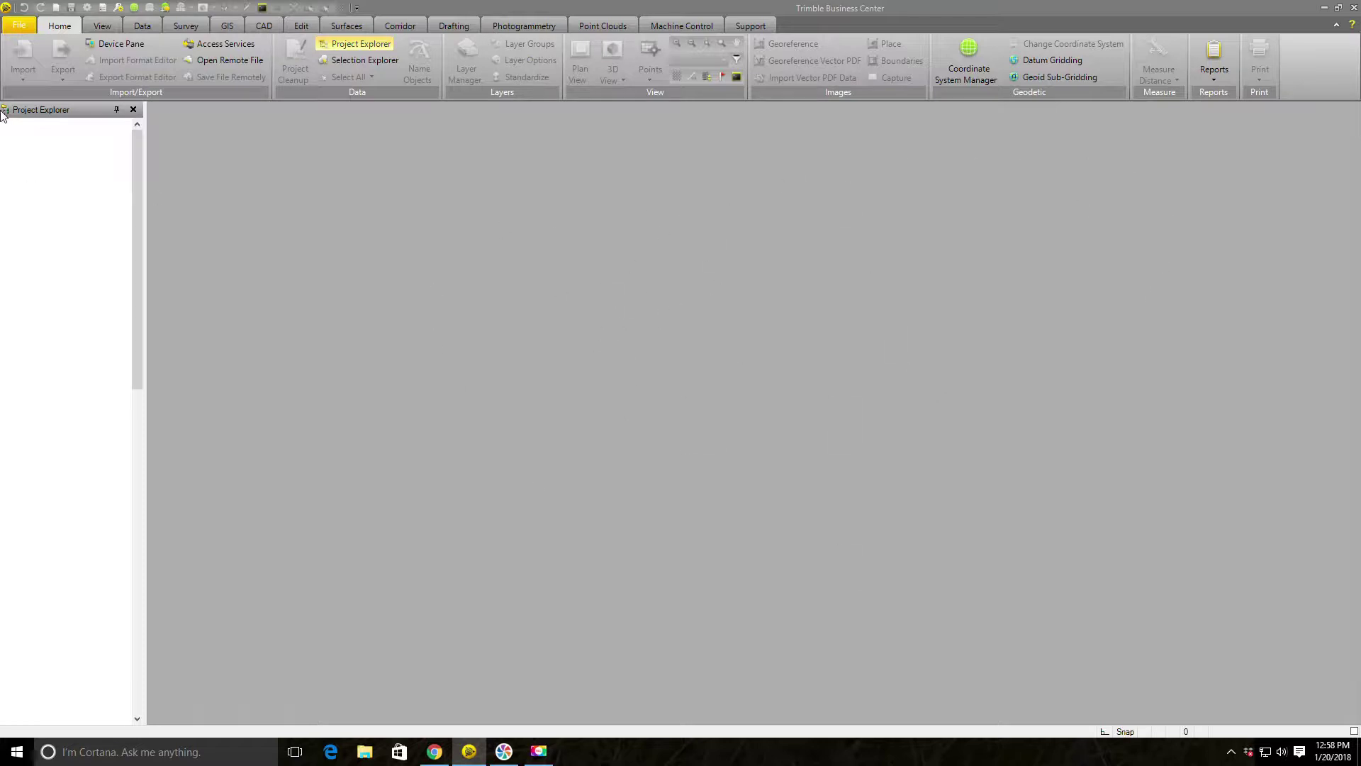
left_click(357, 9)
left_click(358, 9)
Step: Create a new project from the US Survey Foot template
left_click(19, 26)
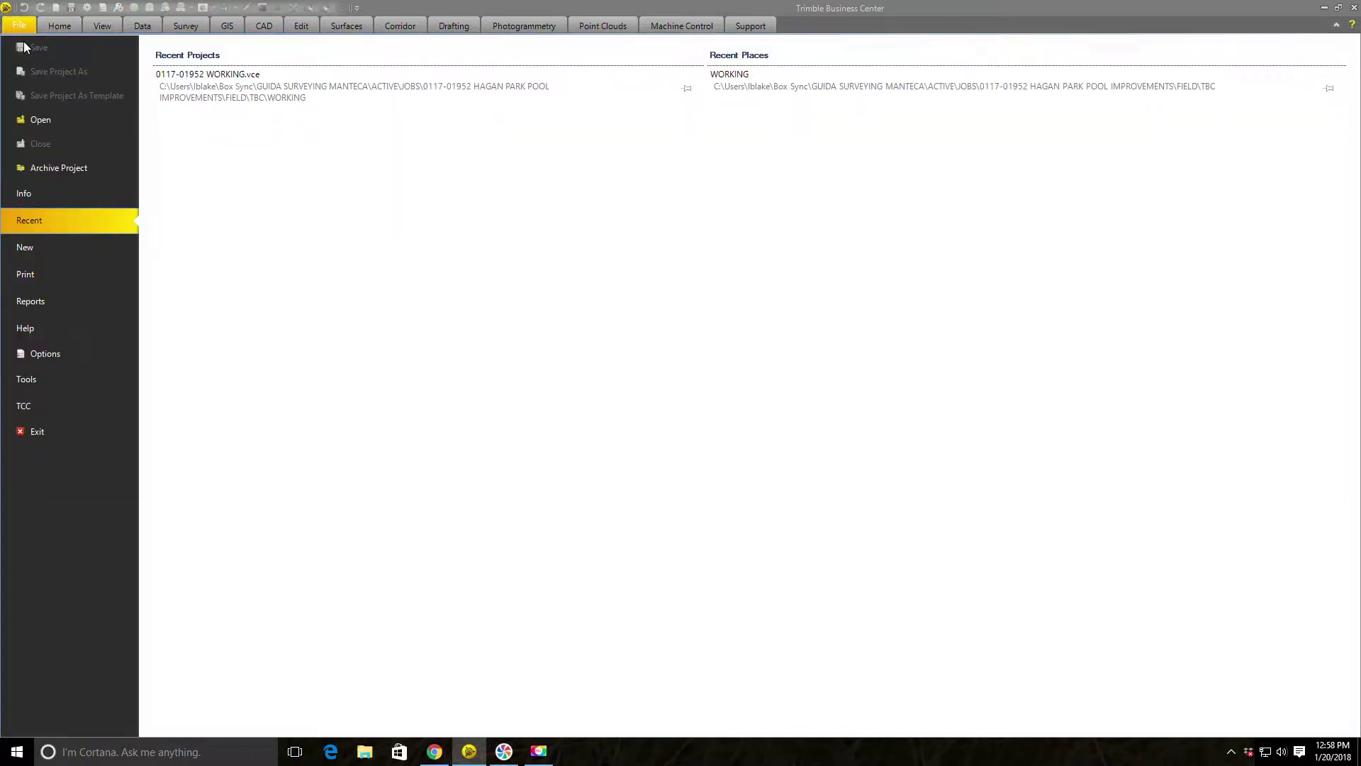
left_click(37, 248)
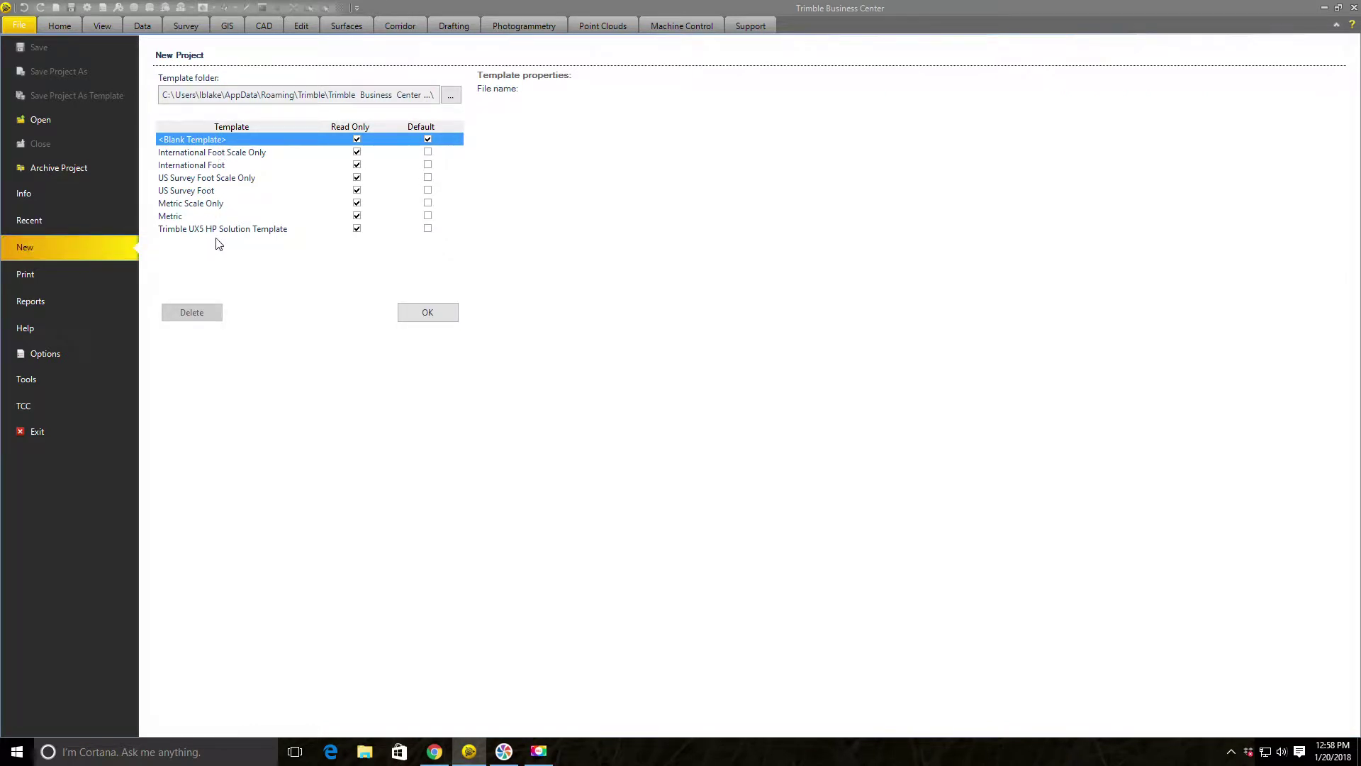
left_click(209, 193)
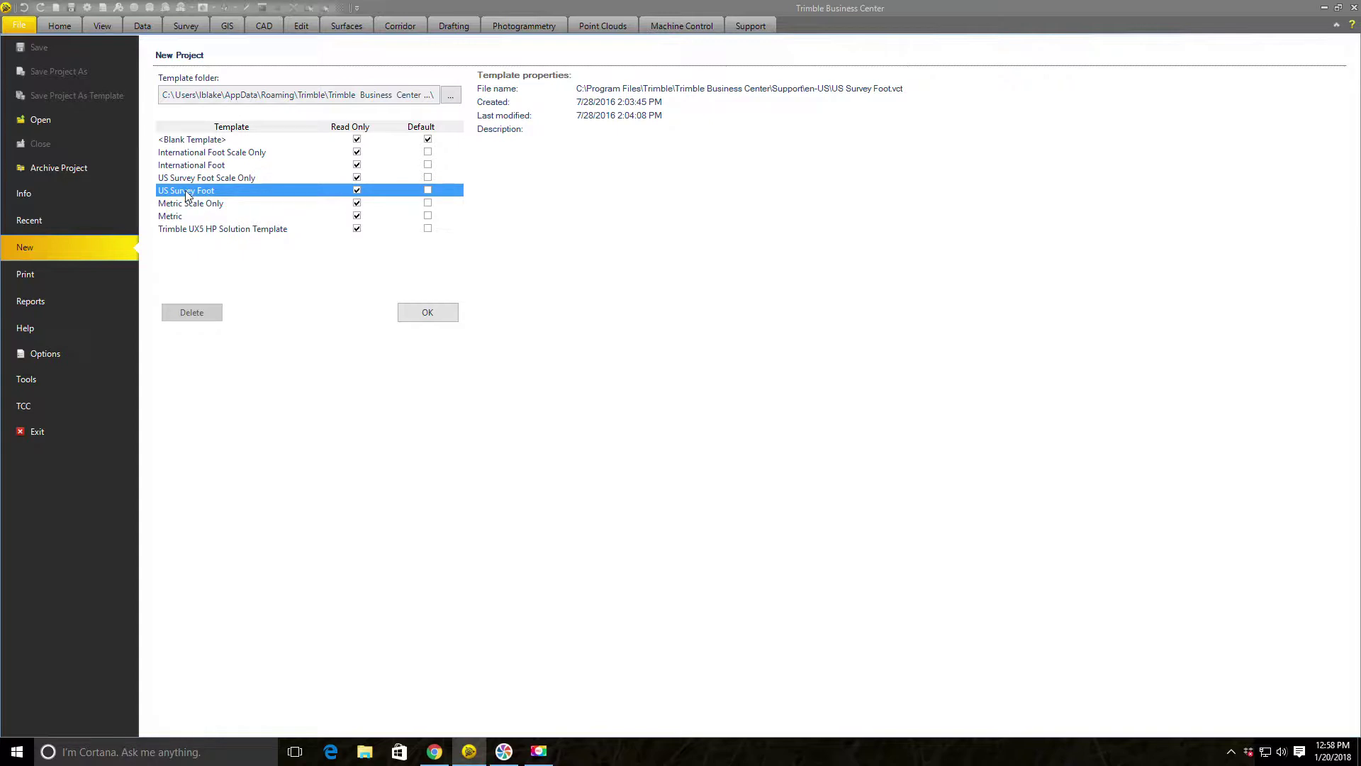
left_click(418, 314)
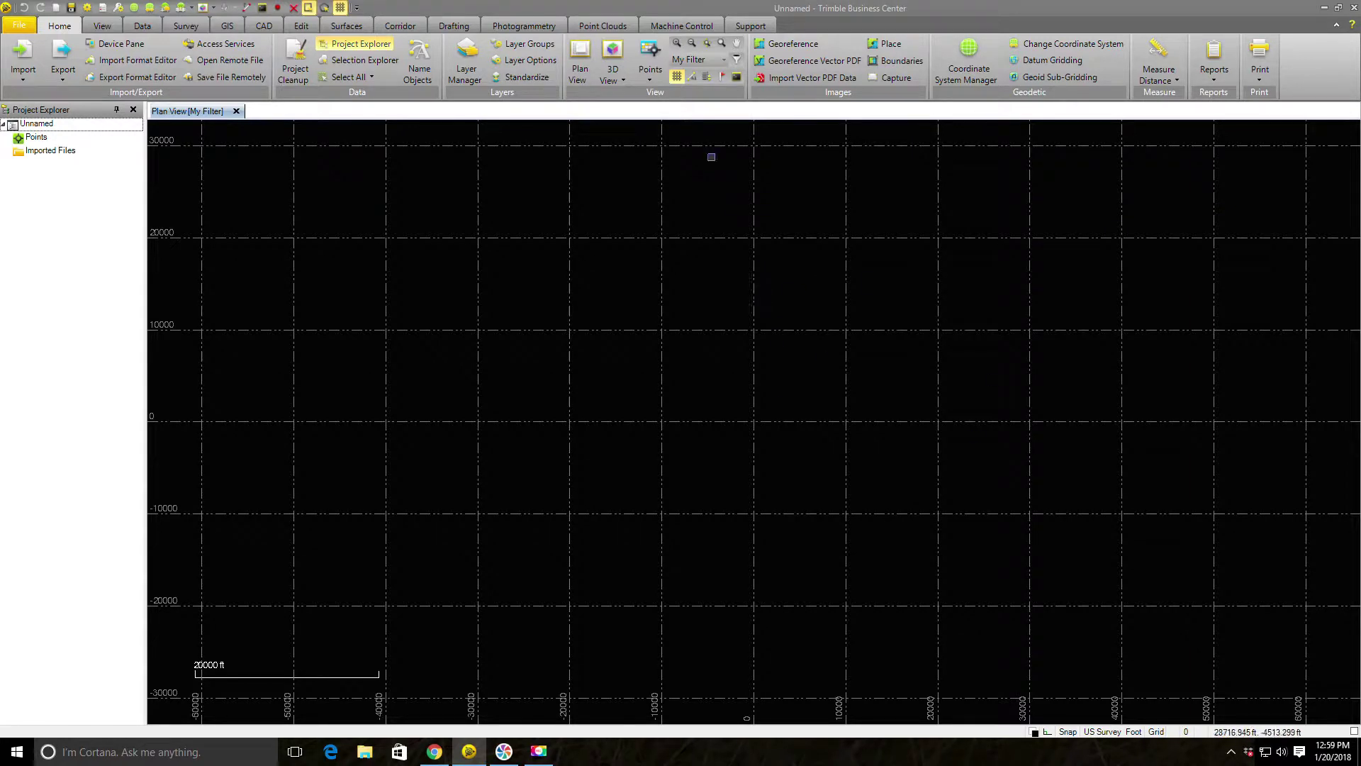
Step: Turn off the plan view gridlines
left_click(677, 78)
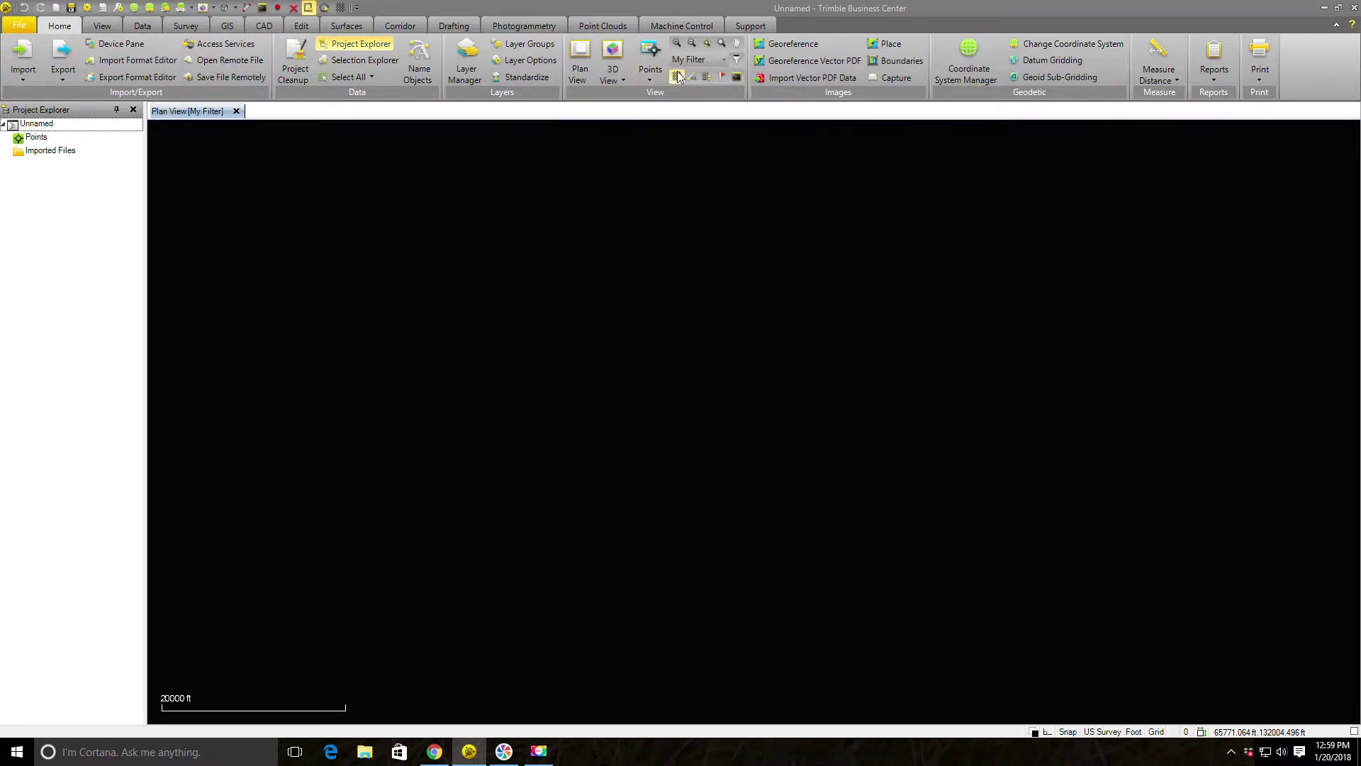
left_click(678, 77)
left_click(679, 75)
Step: Save the project as '20180119-RAW DATA REVIEW'
left_click(19, 28)
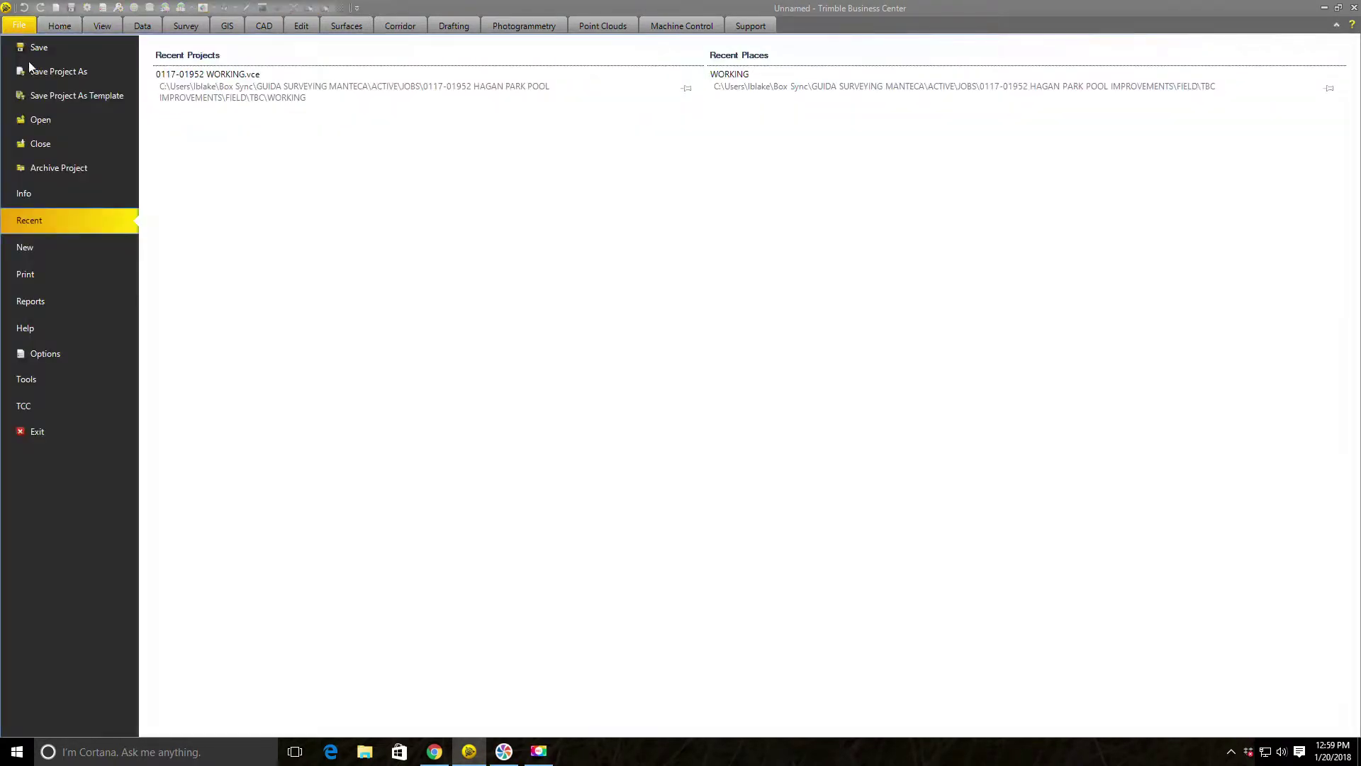
left_click(57, 73)
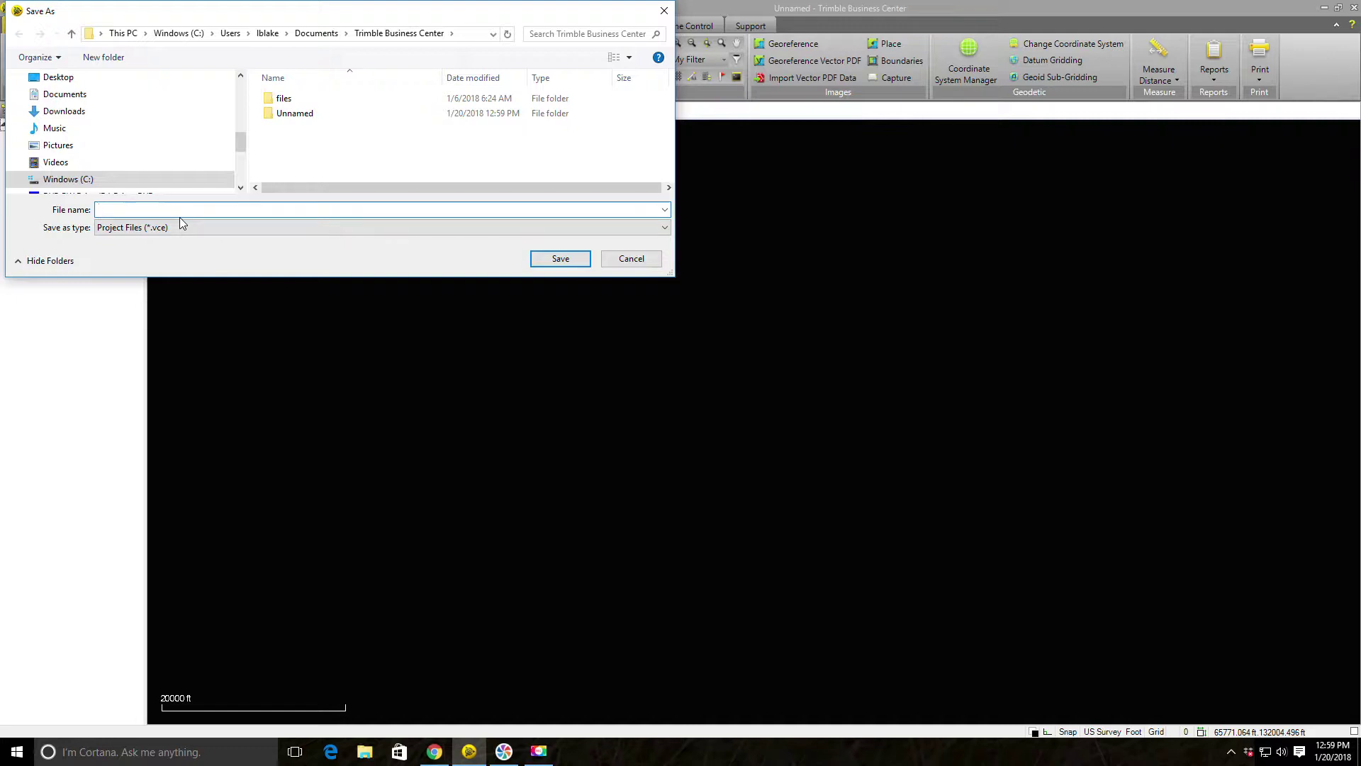
type("20180119-")
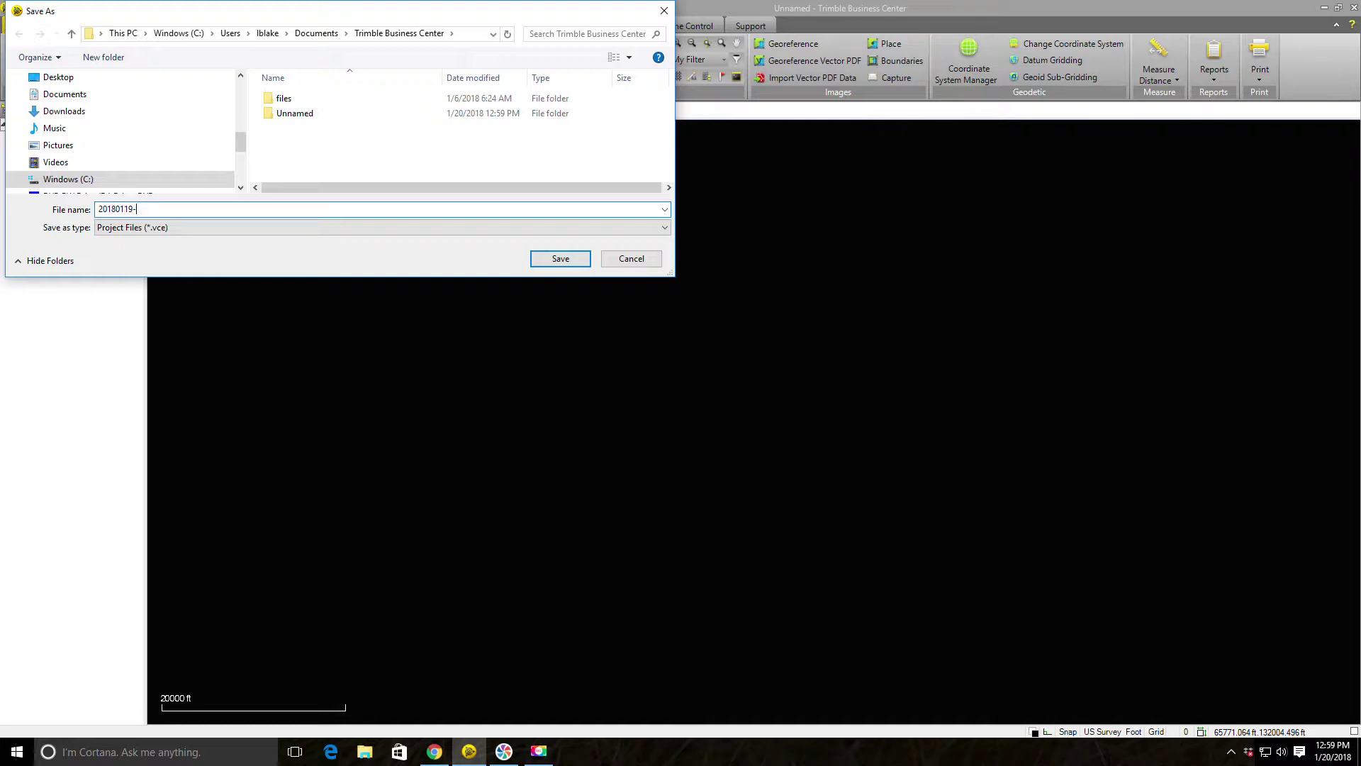
type("RAW DATA REVIE")
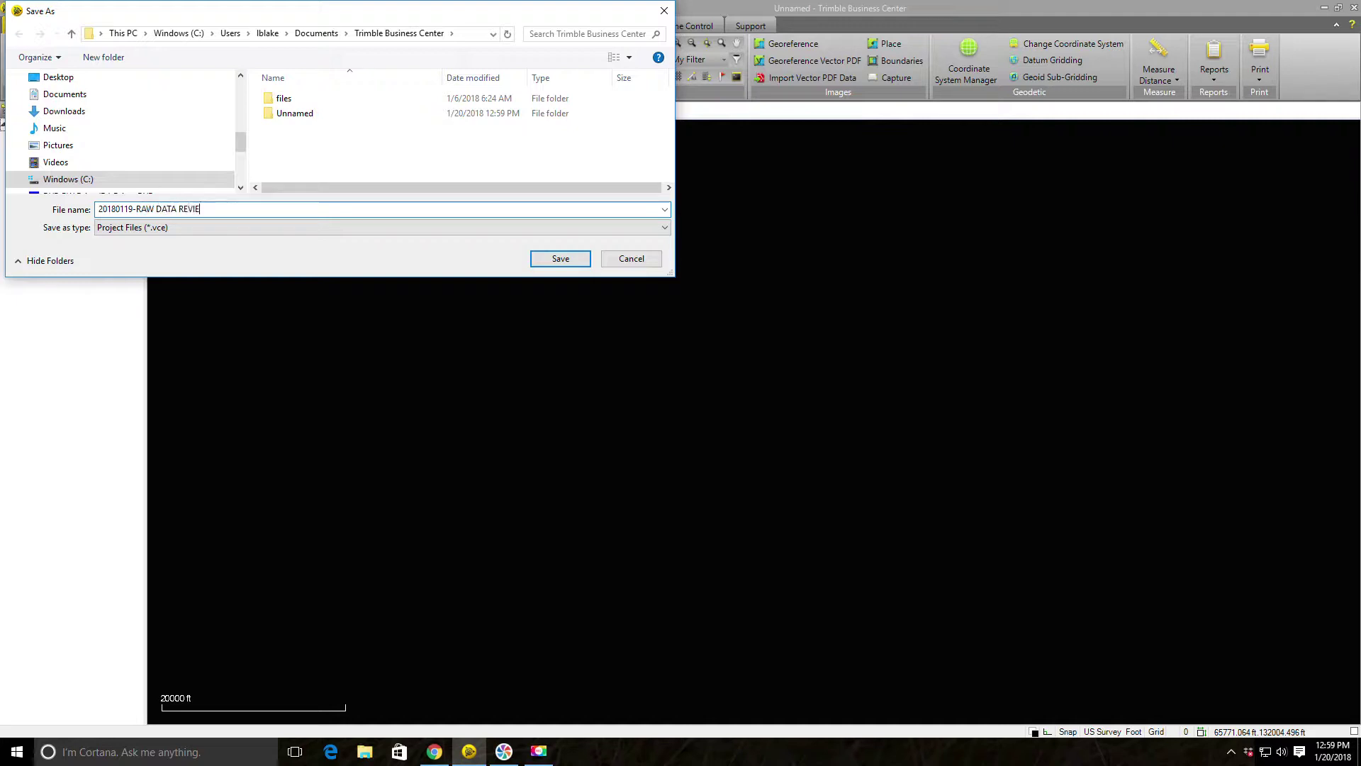
type("W")
key("Return")
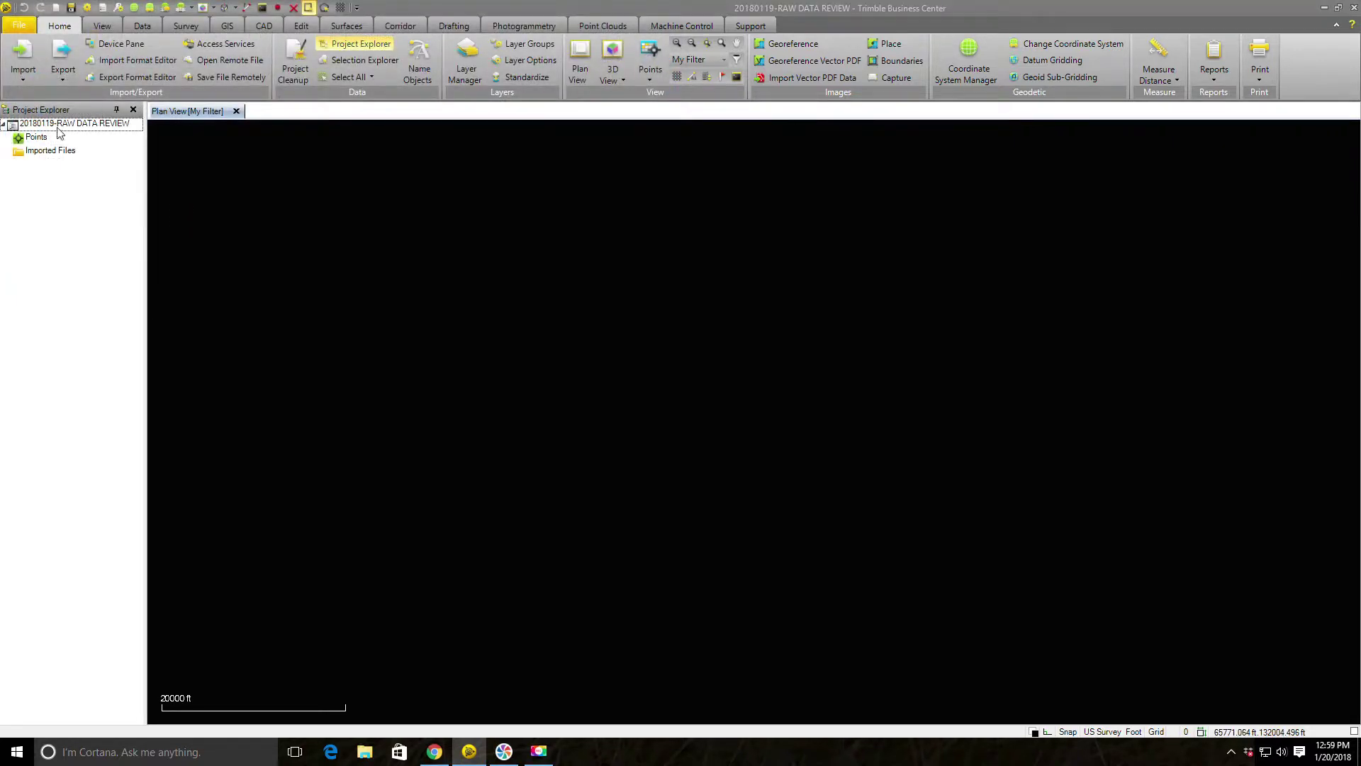
Step: Browse Points and Imported Files in Project Explorer, then open Project Settings from the project root
left_click(88, 127)
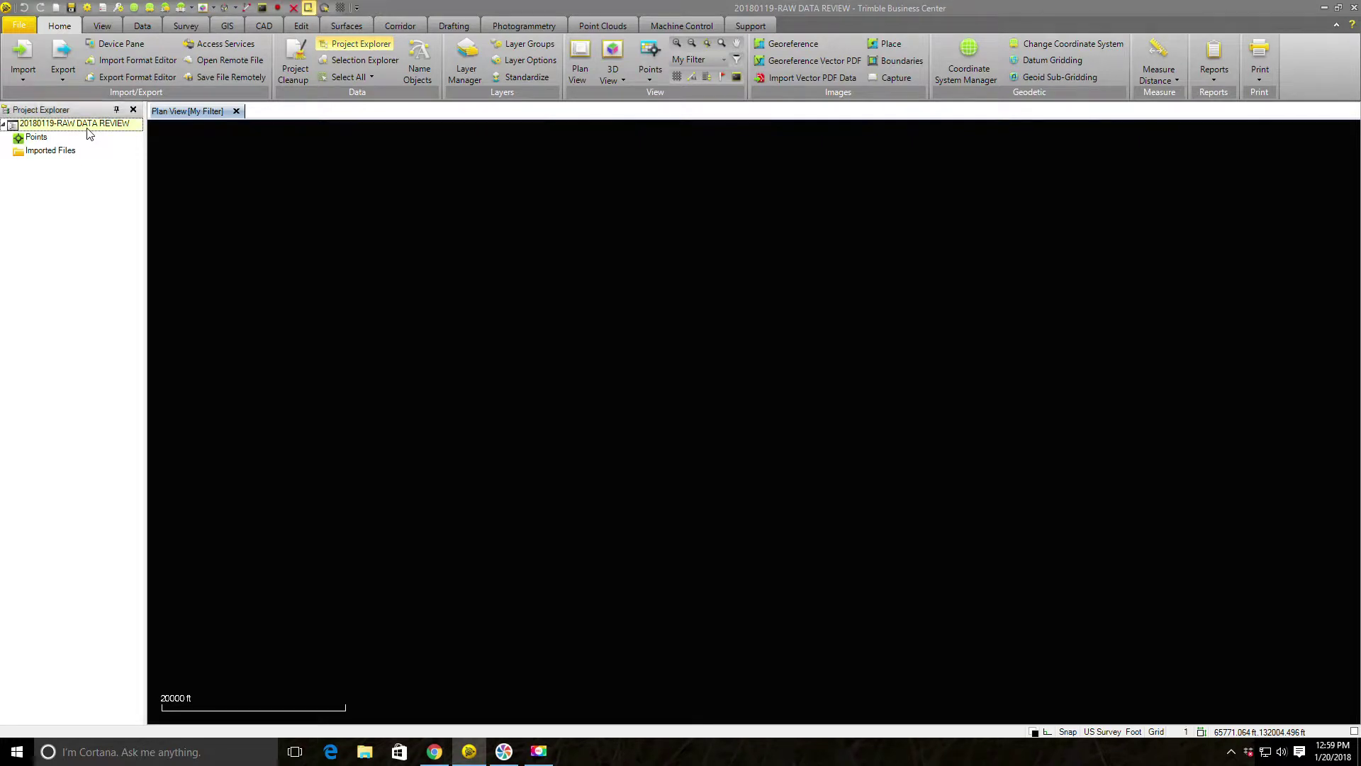
left_click(41, 141)
left_click(41, 151)
left_click(43, 141)
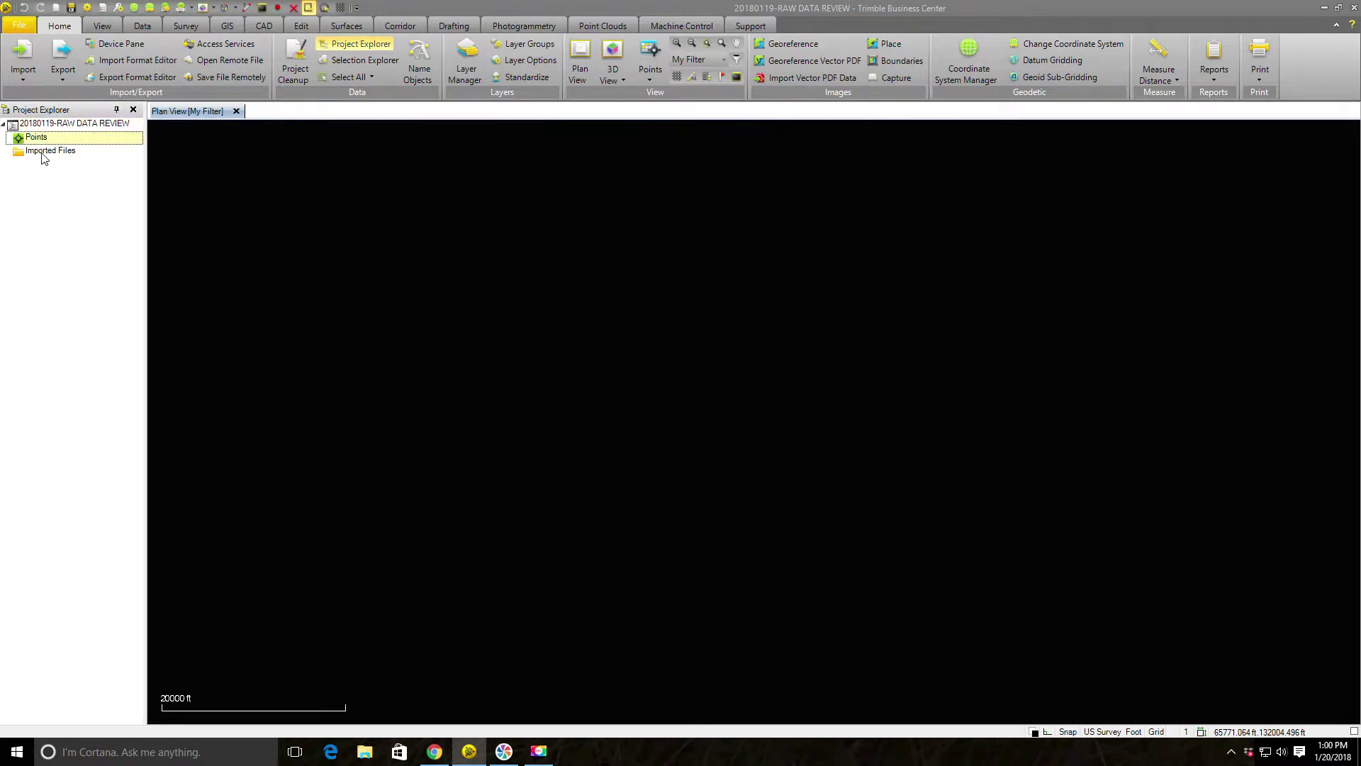
left_click(44, 155)
left_click(41, 140)
left_click(43, 154)
left_click(90, 128)
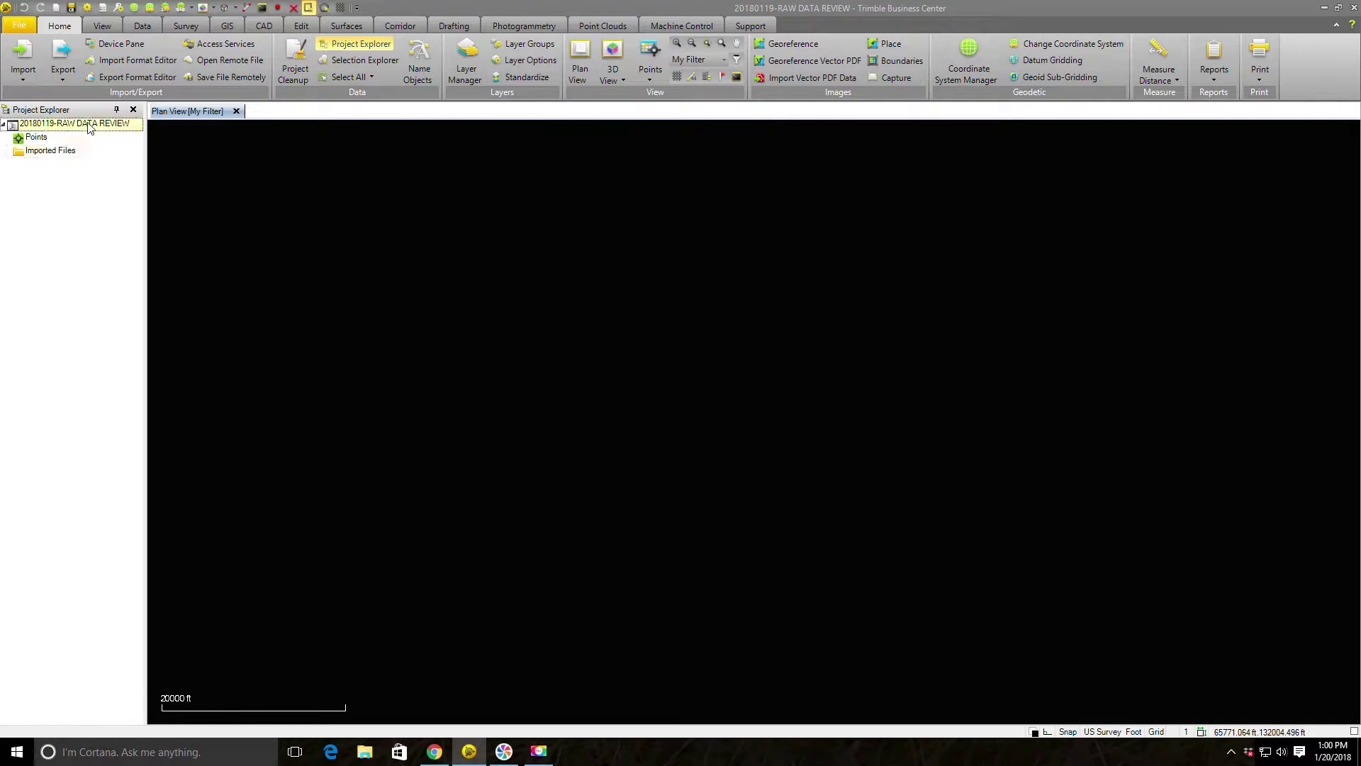
left_click(39, 141)
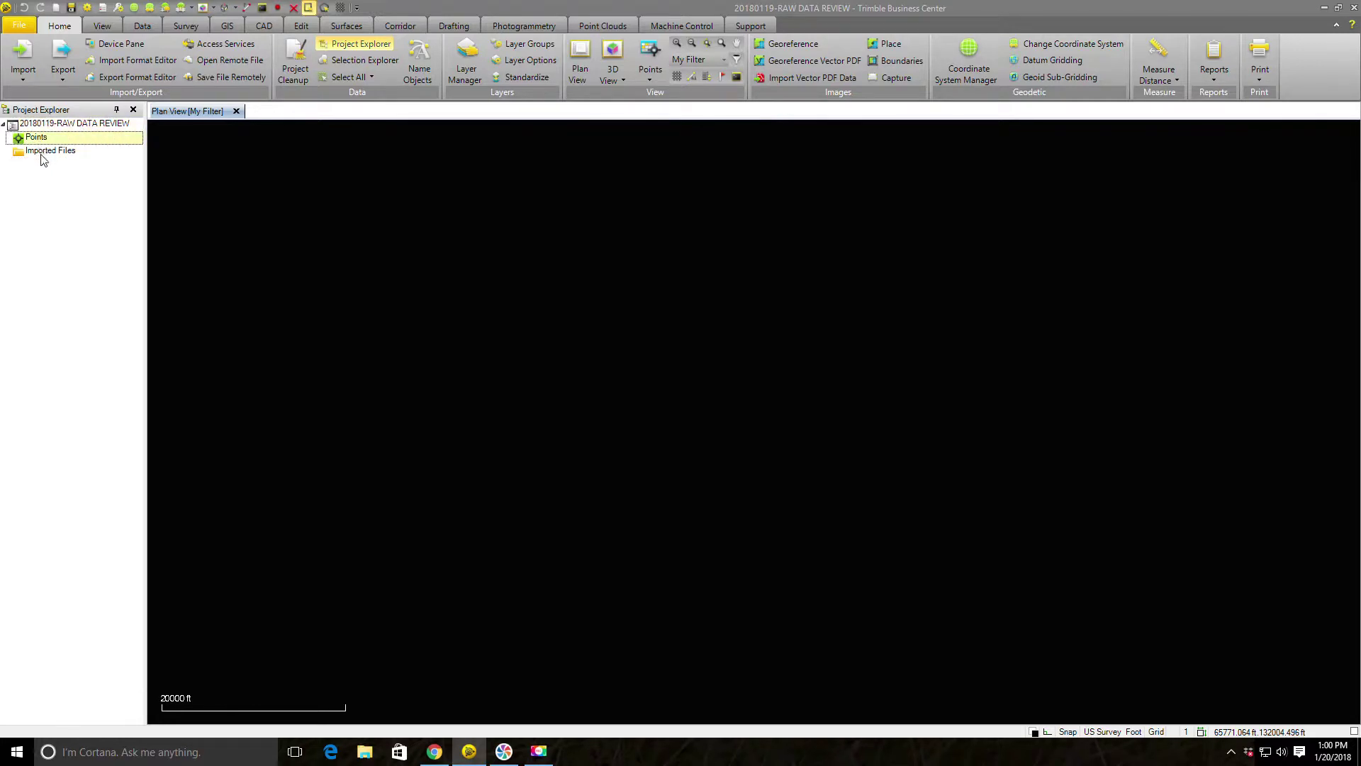
left_click(41, 157)
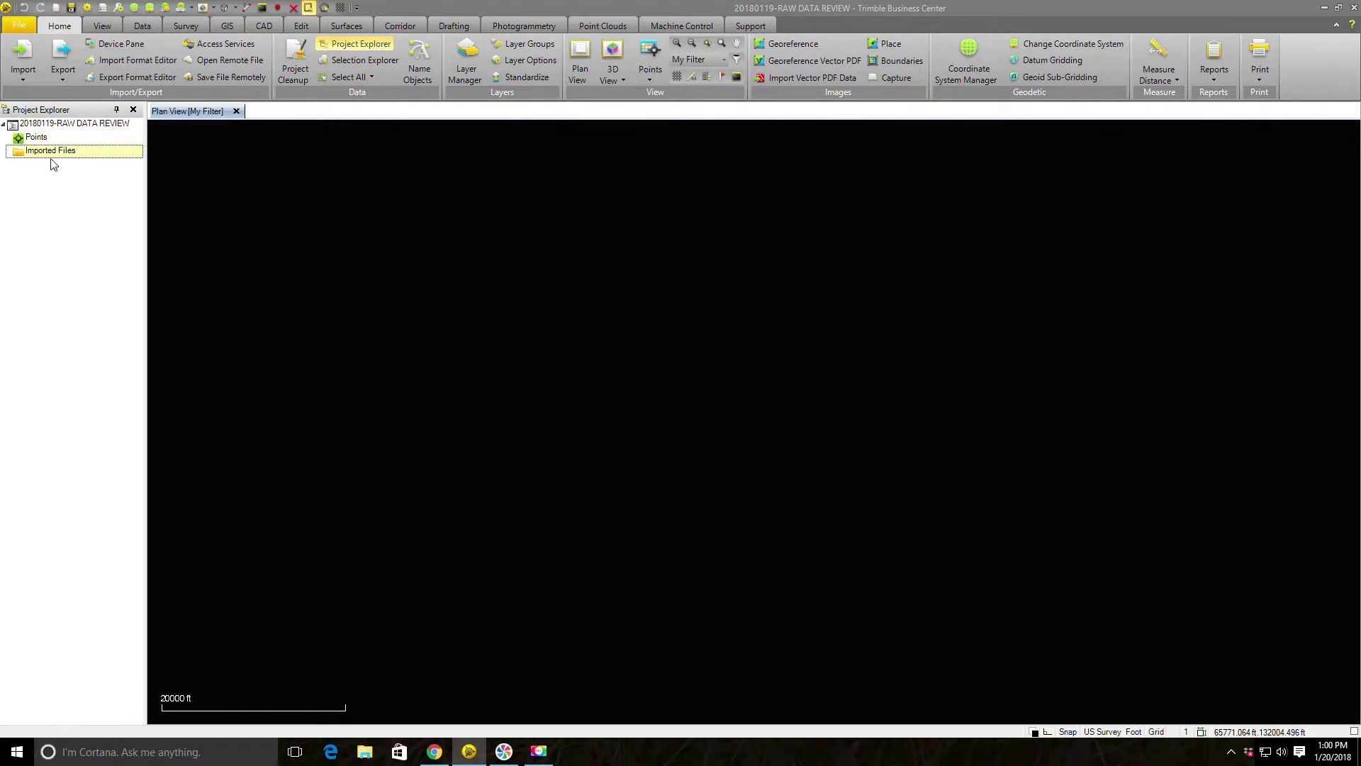
left_click(36, 140)
left_click(37, 152)
left_click(36, 141)
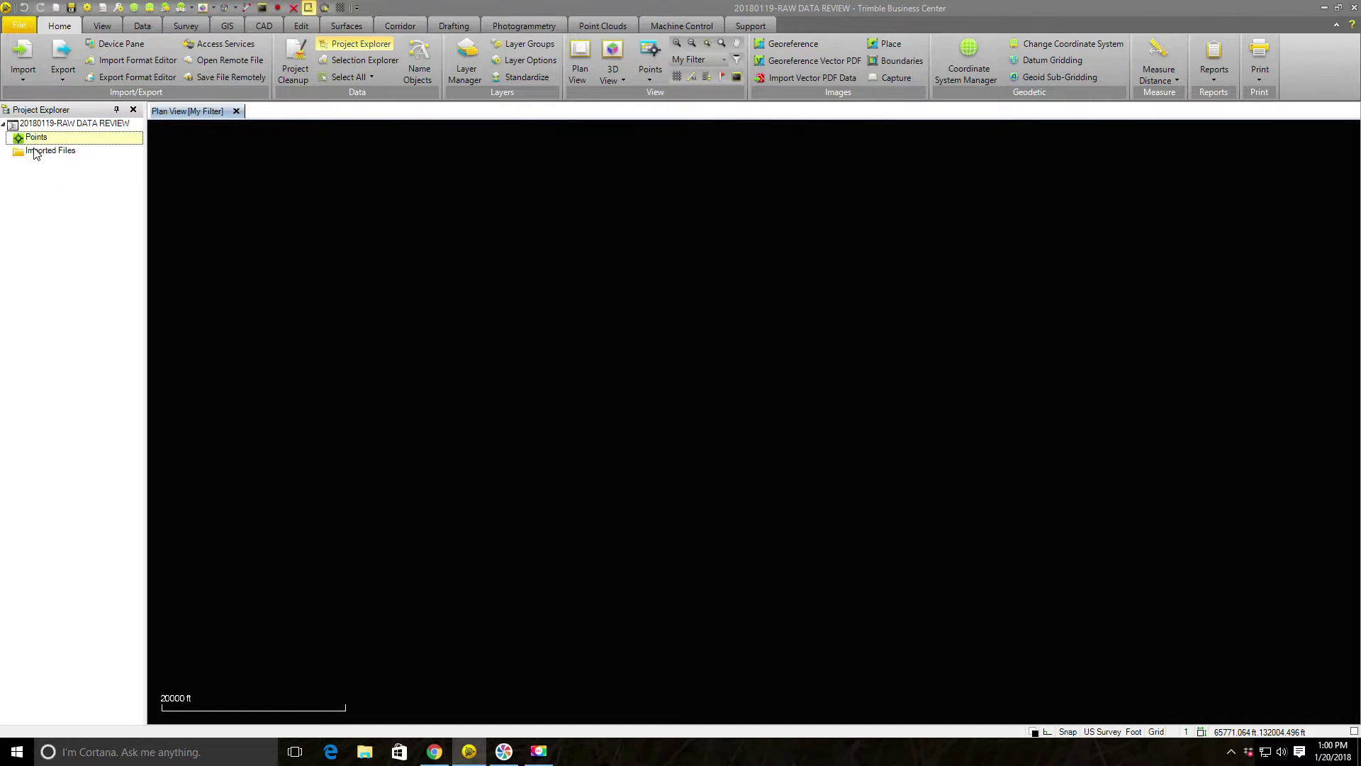
left_click(37, 152)
left_click(37, 140)
left_click(39, 154)
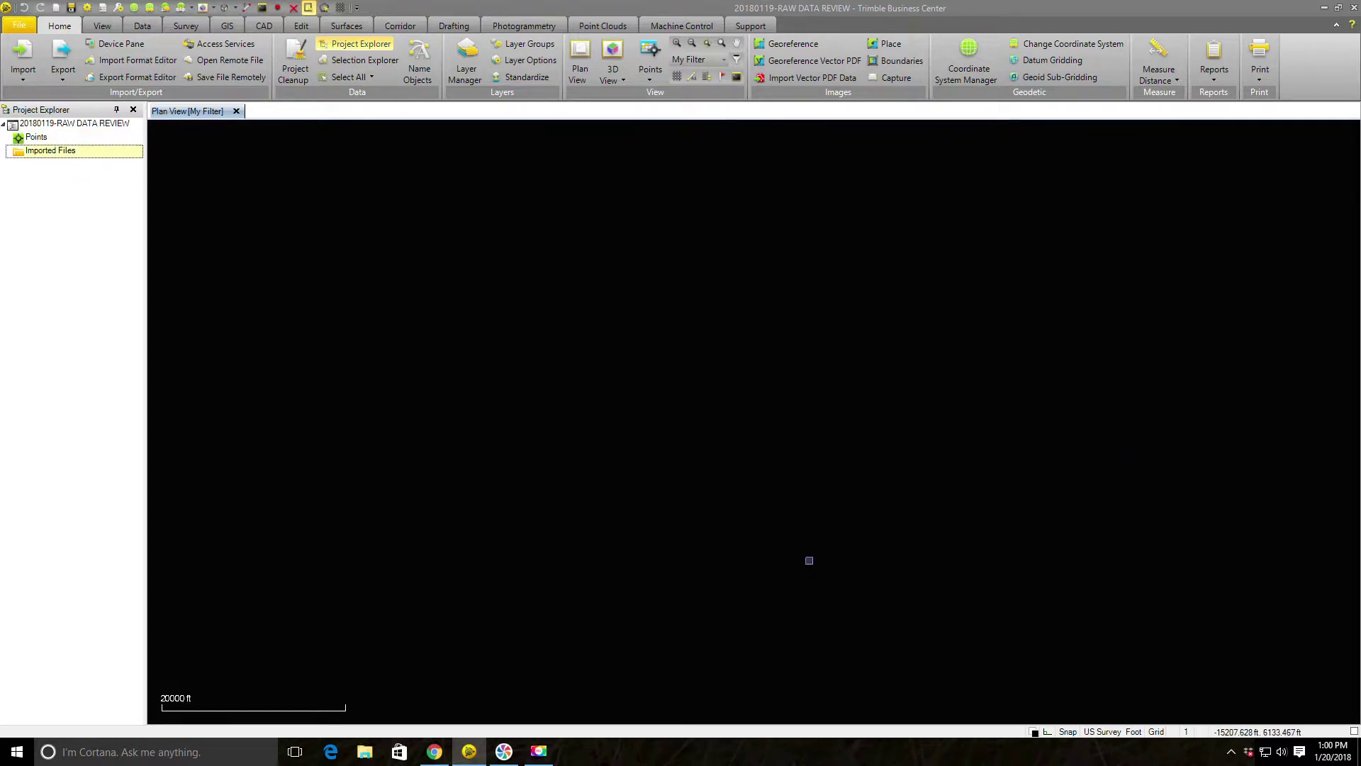
right_click(61, 125)
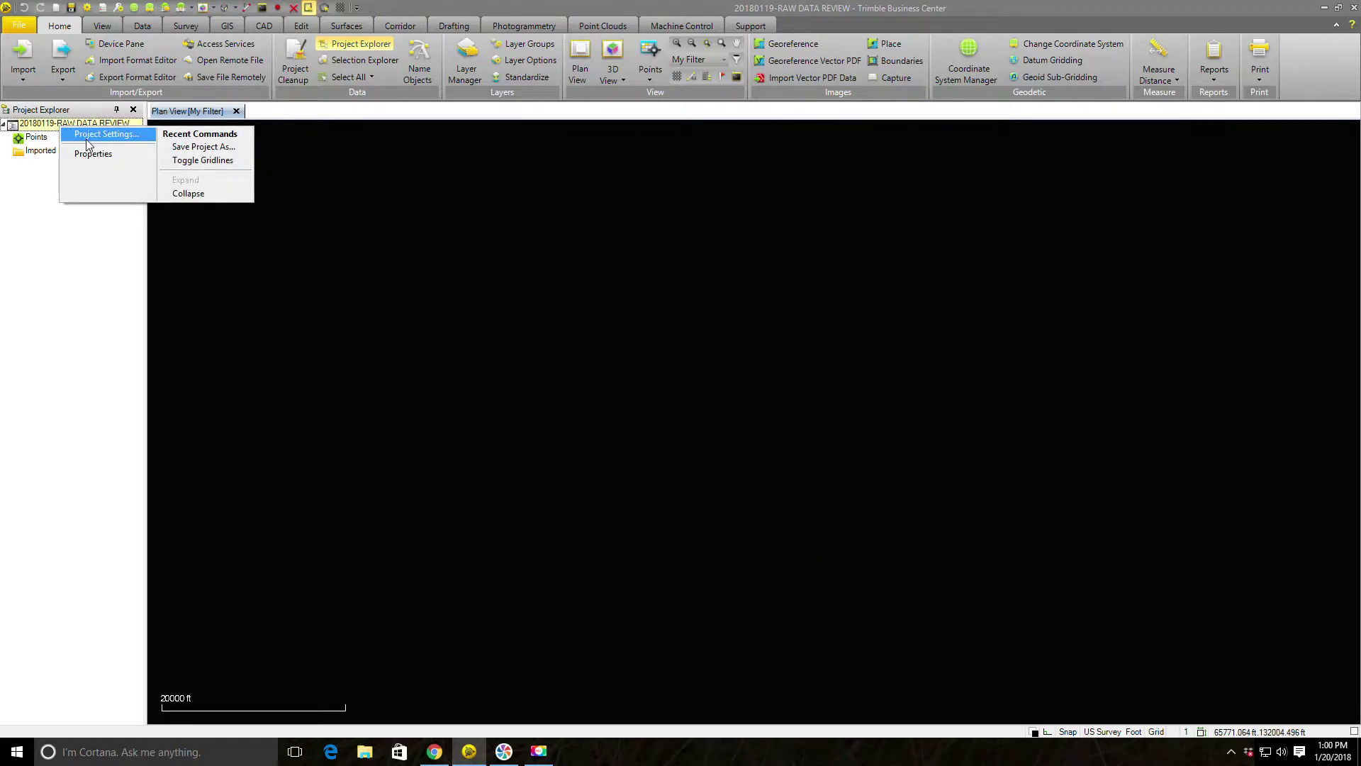
left_click(87, 136)
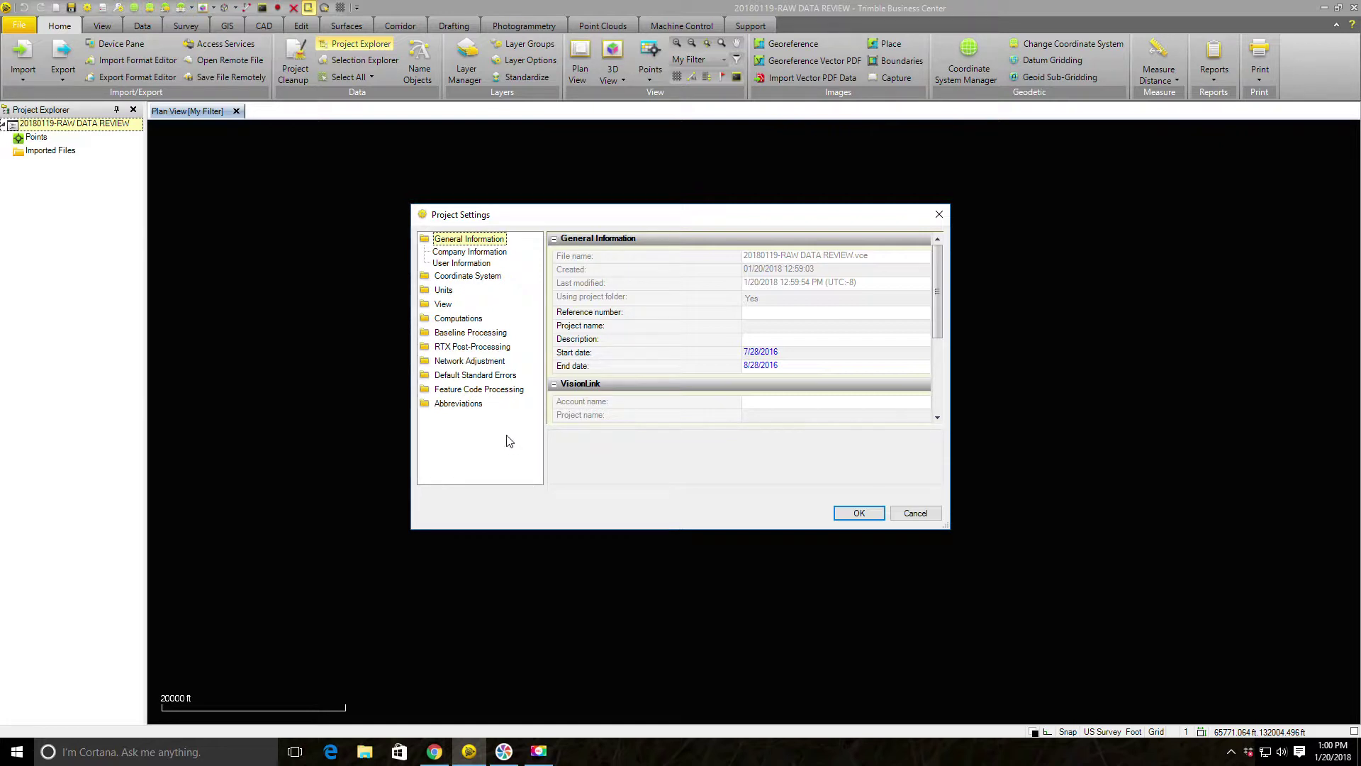
Step: In Coordinate System settings, choose Change and the Coordinate System and Zone option
left_click(477, 278)
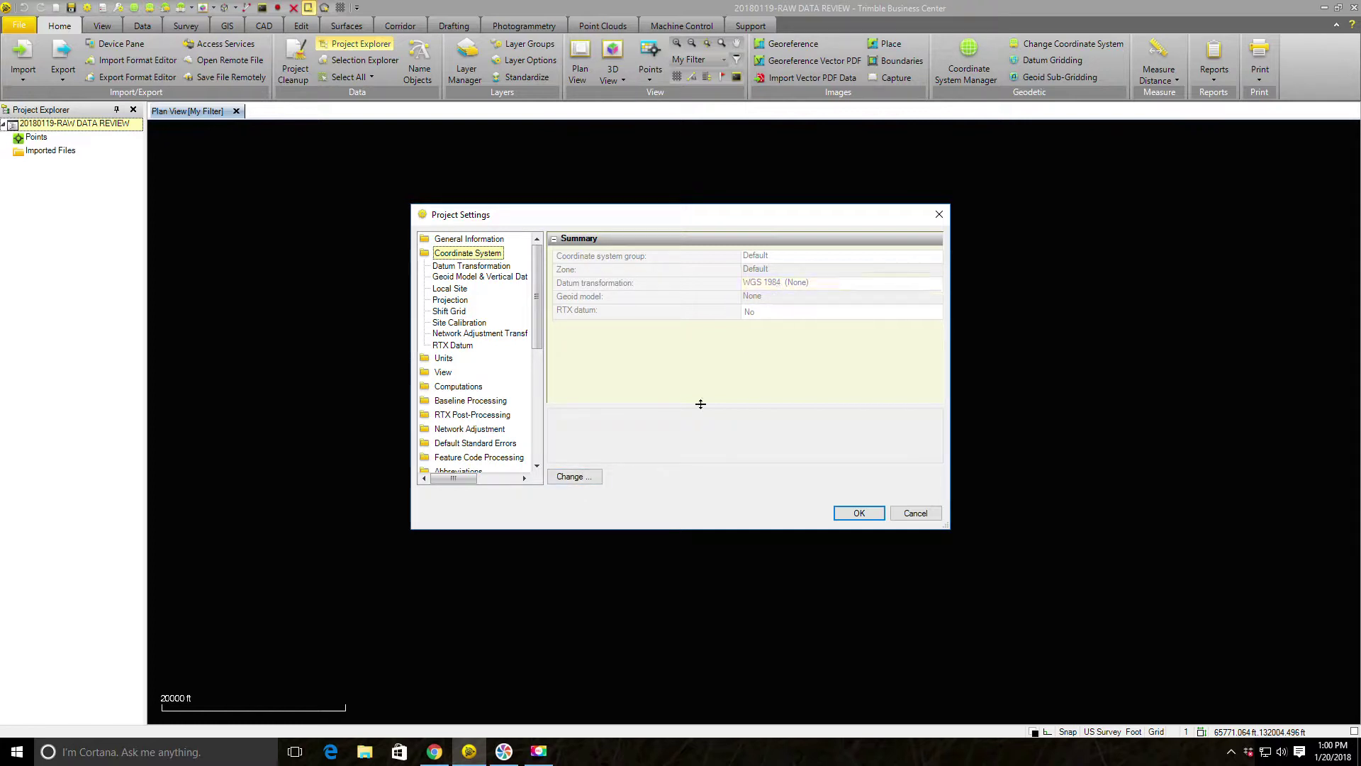
left_click(574, 476)
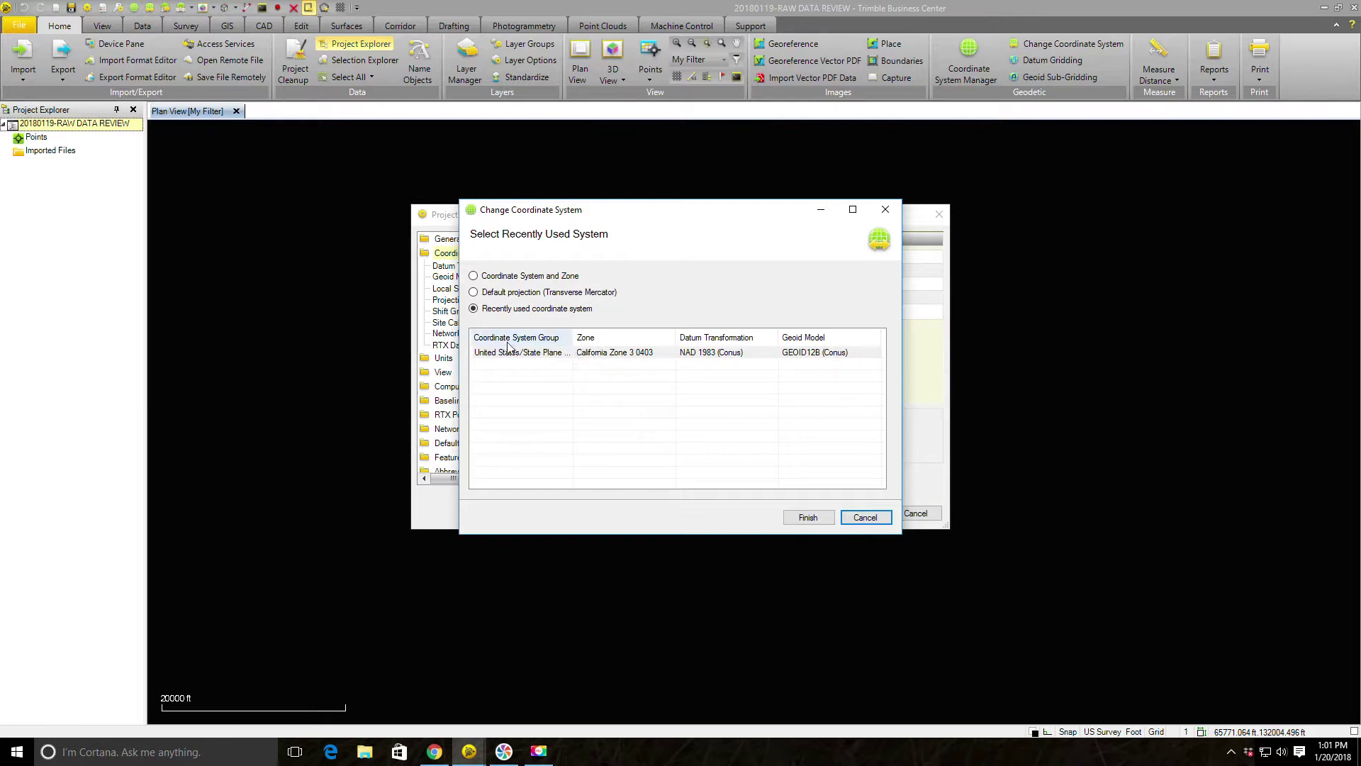
left_click(523, 278)
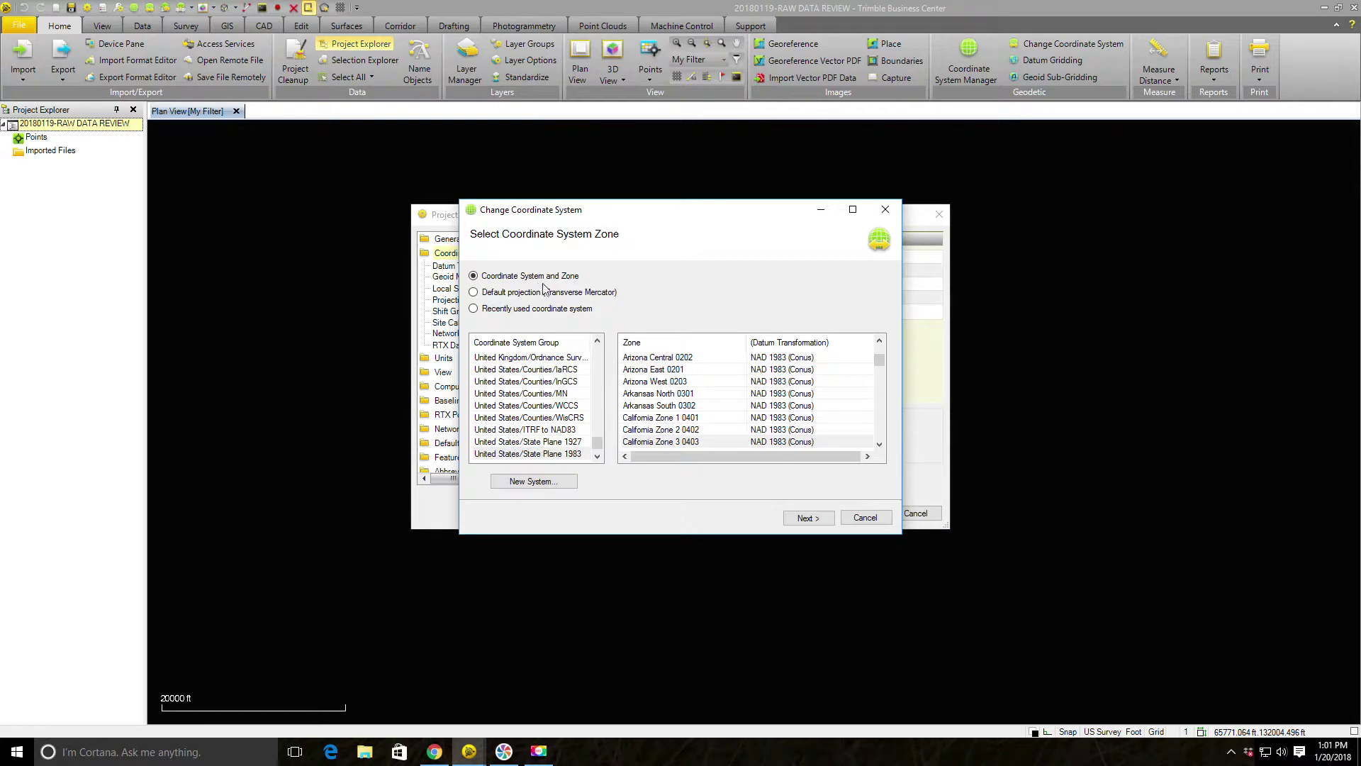
Step: Select United States/State Plane 1983, zone California Zone 2 0402
left_click(553, 454)
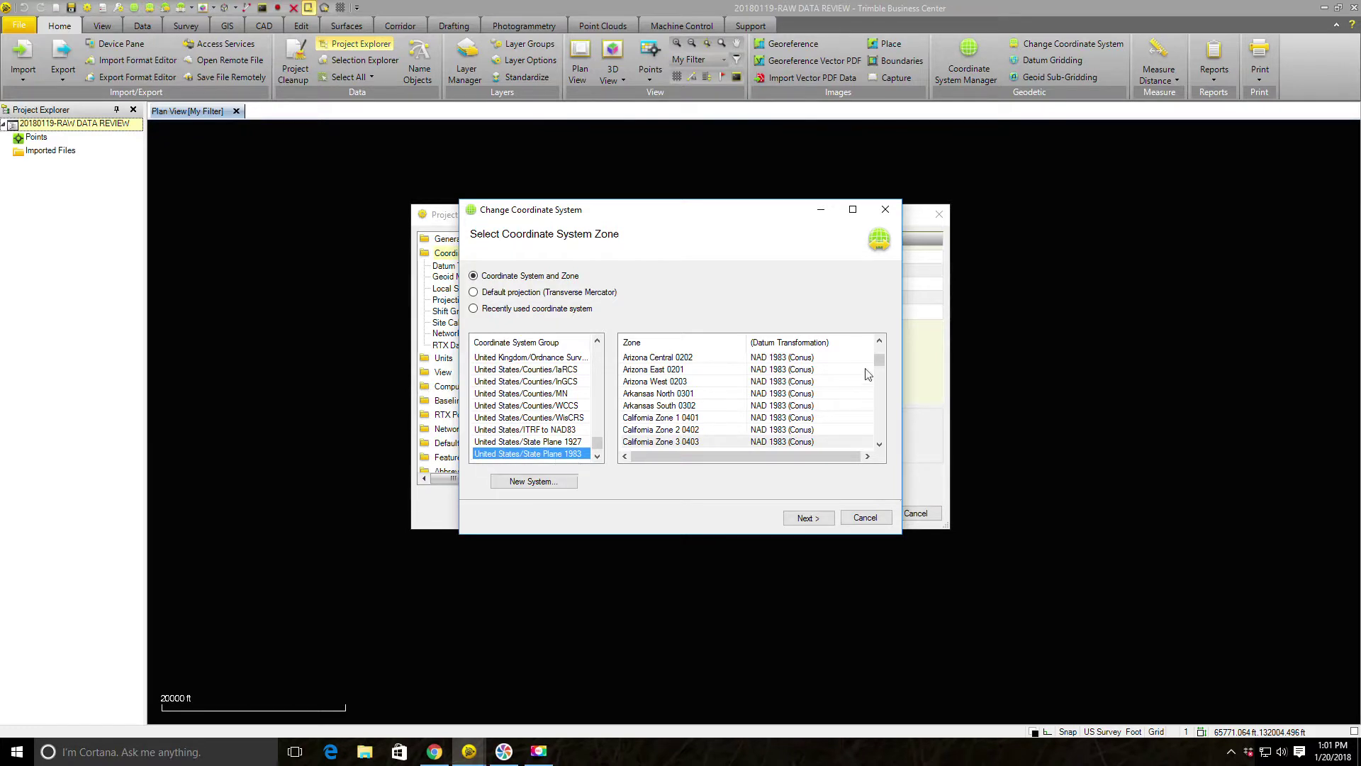
scroll(741, 405, "down", 2)
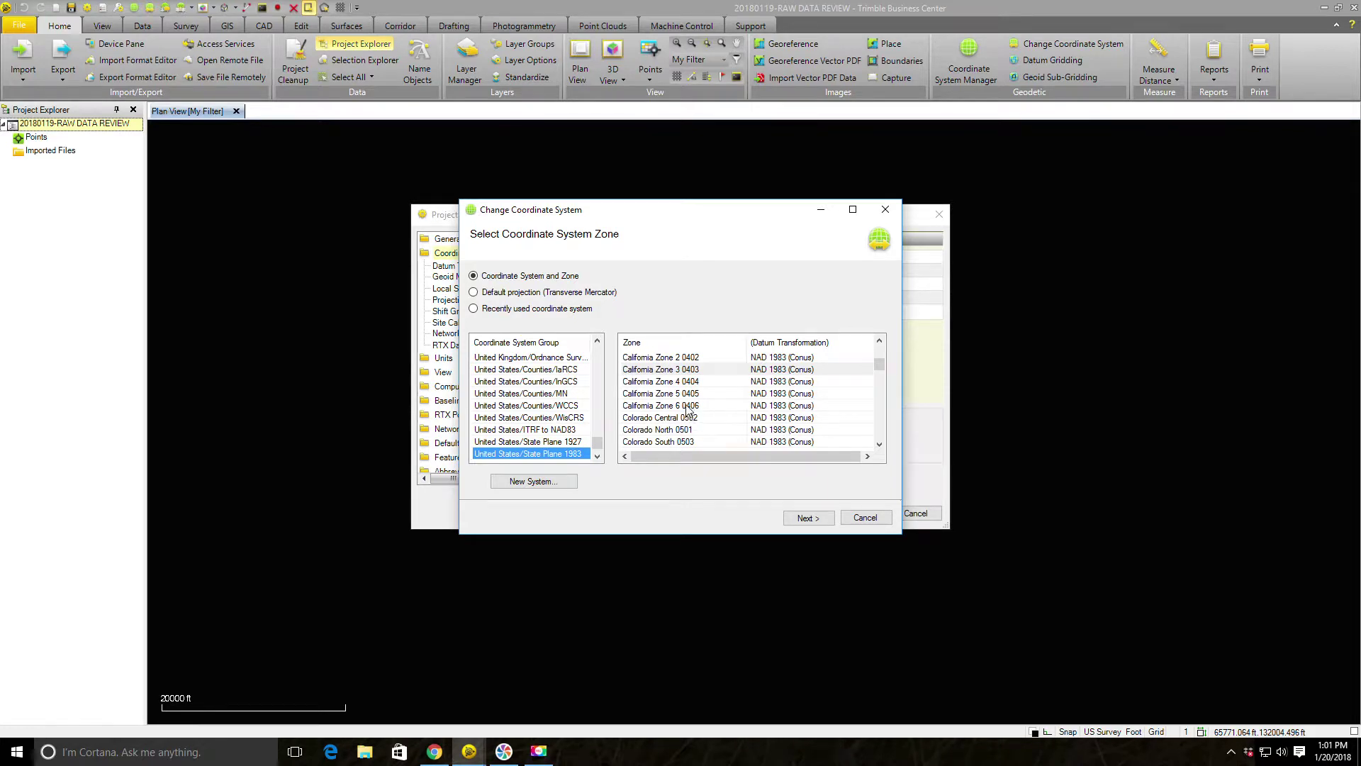
left_click(696, 358)
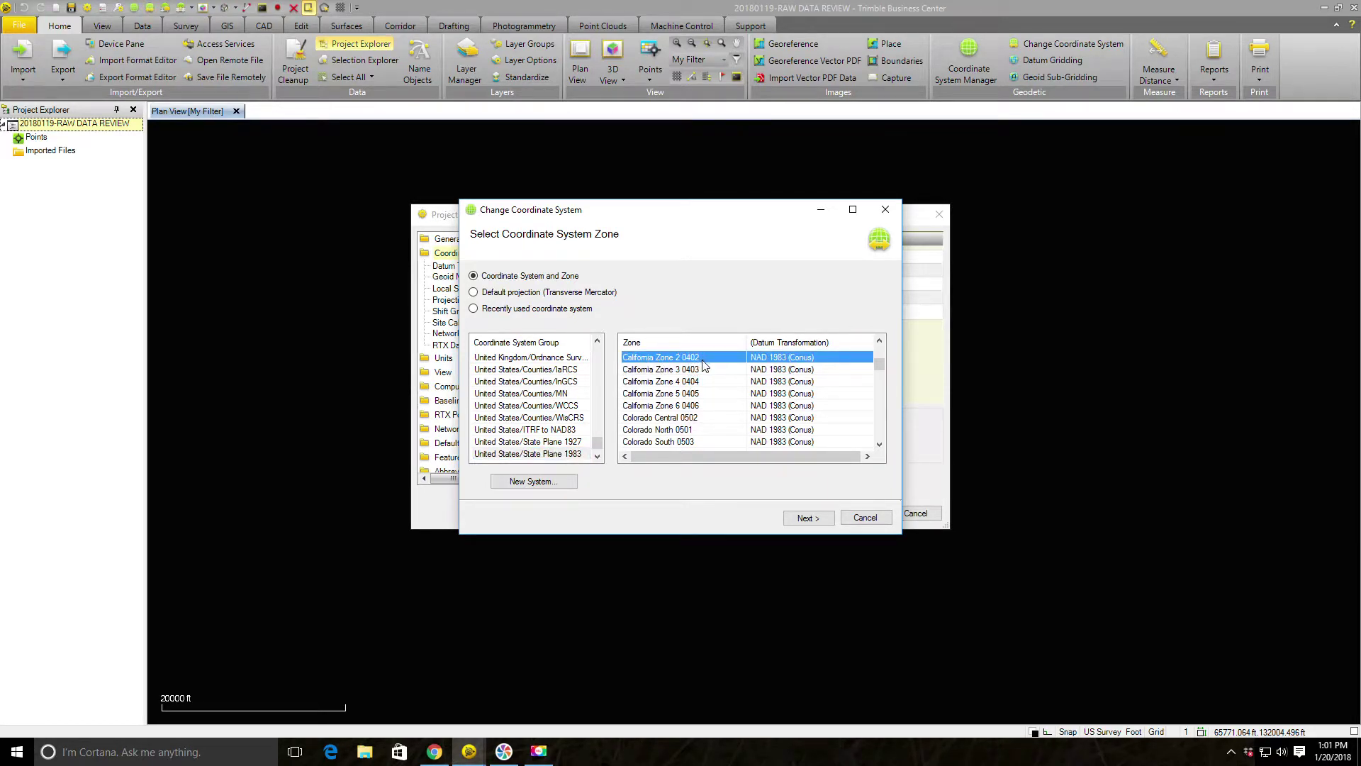
left_click(808, 519)
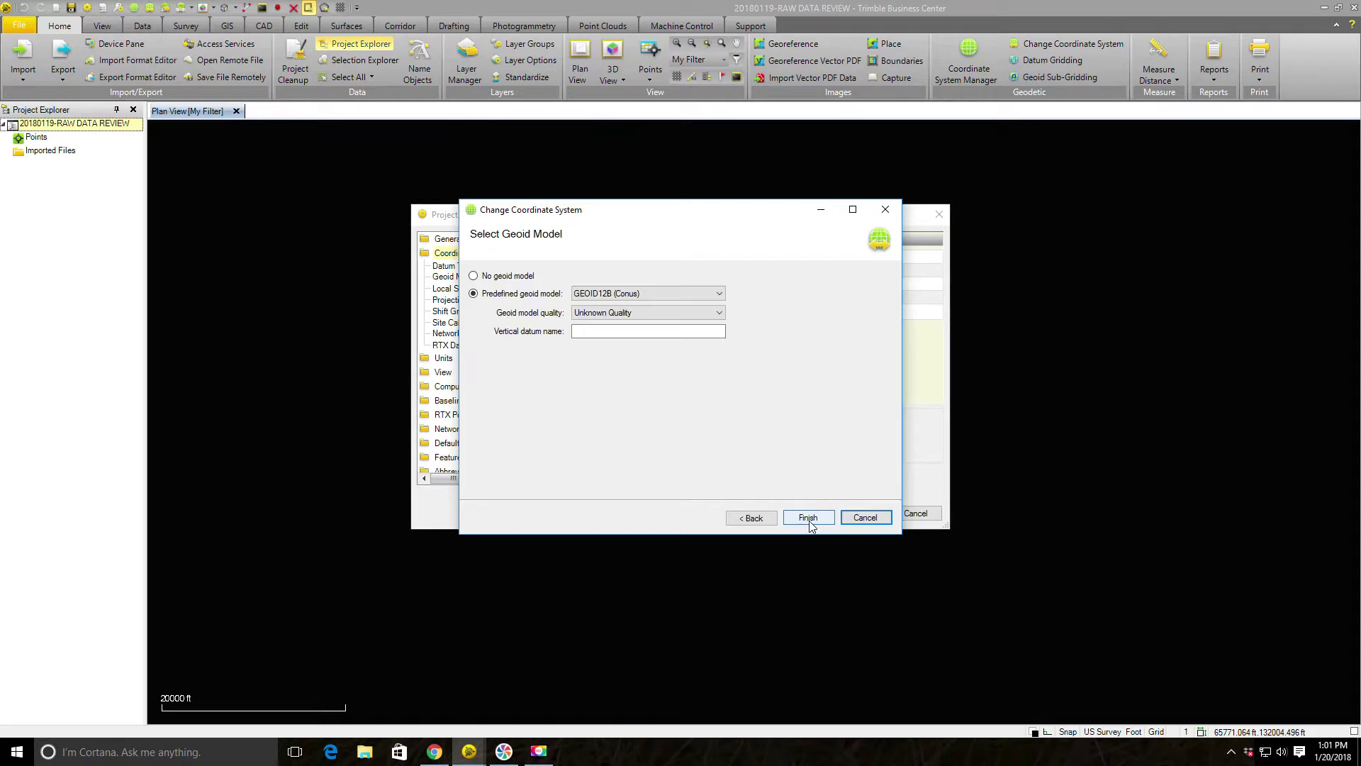
Step: Keep GEOID12B (Conus) at Survey Quality, edit the vertical datum name, and finish
left_click(652, 296)
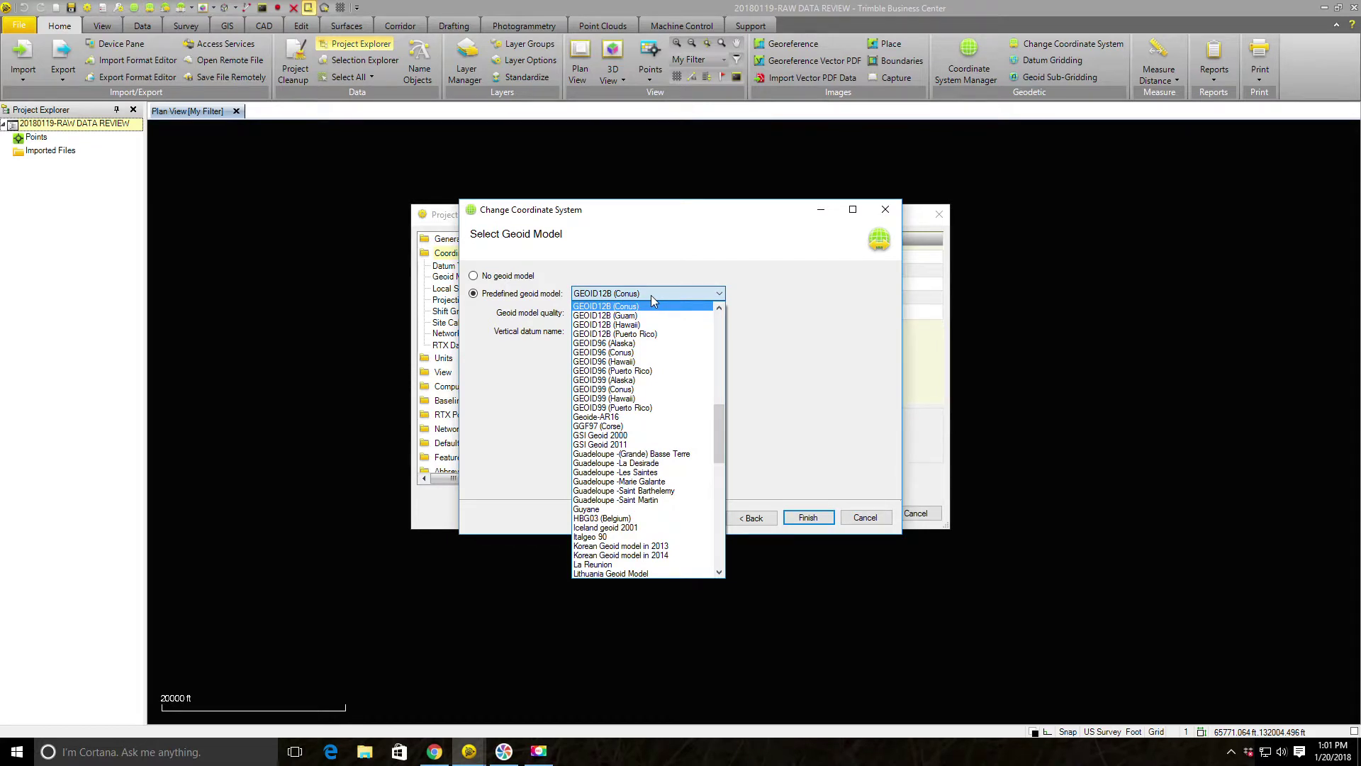
left_click(652, 298)
left_click(635, 313)
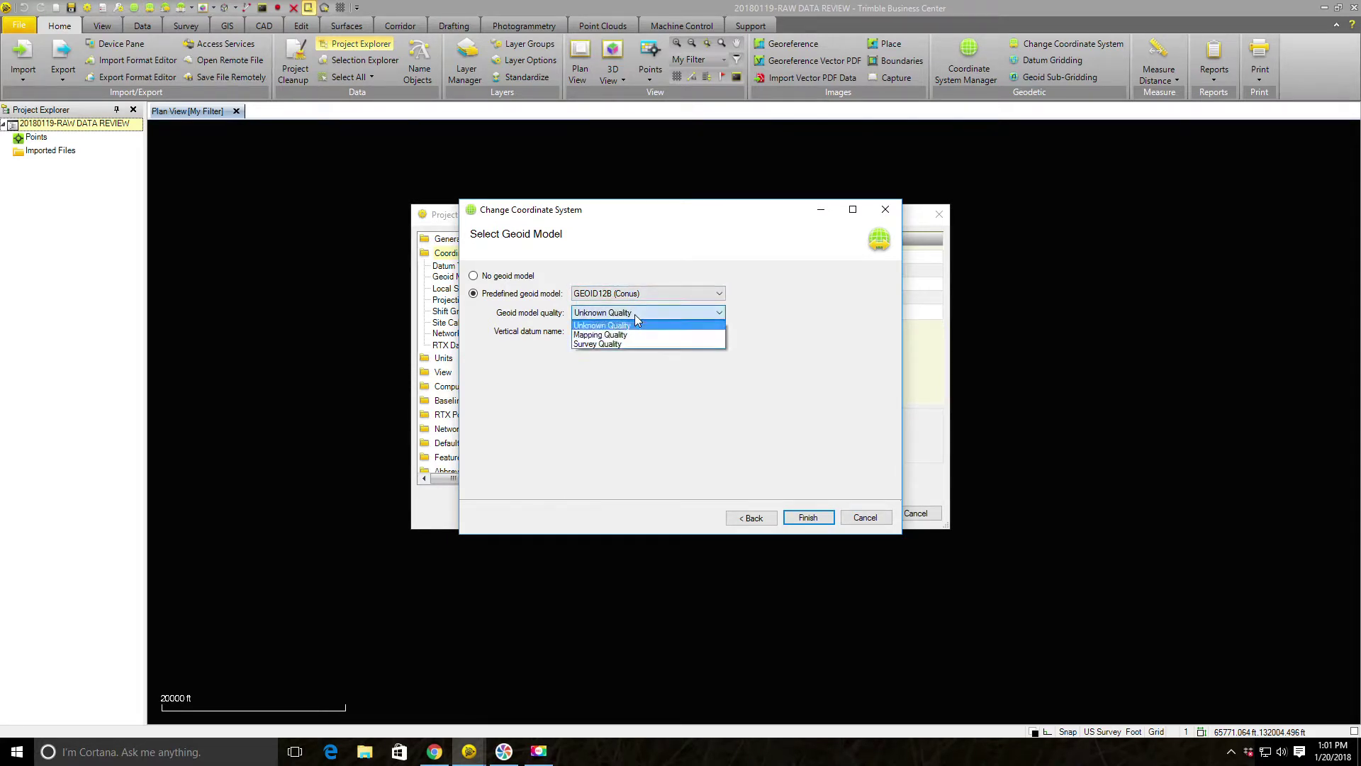
left_click(626, 343)
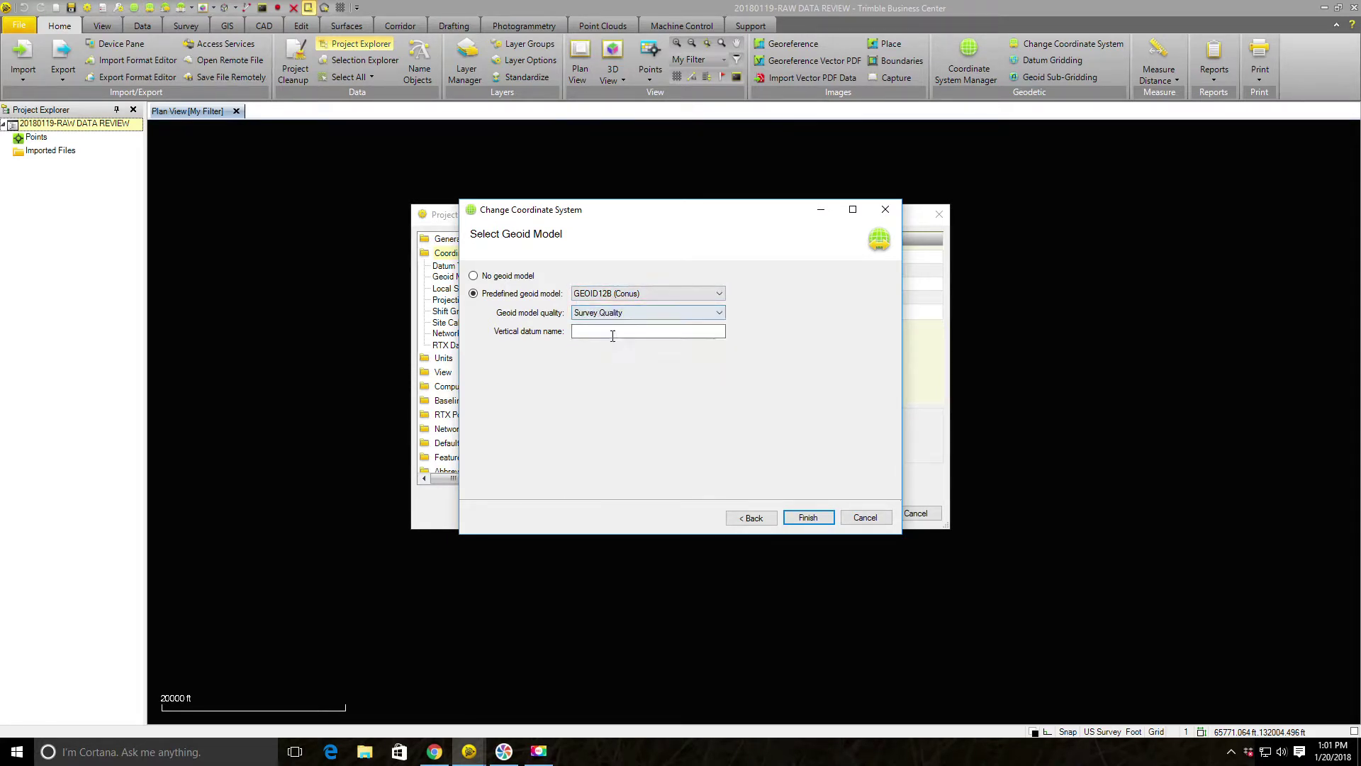
left_click(644, 330)
type("ng")
type("NGVD 1929")
left_click(808, 517)
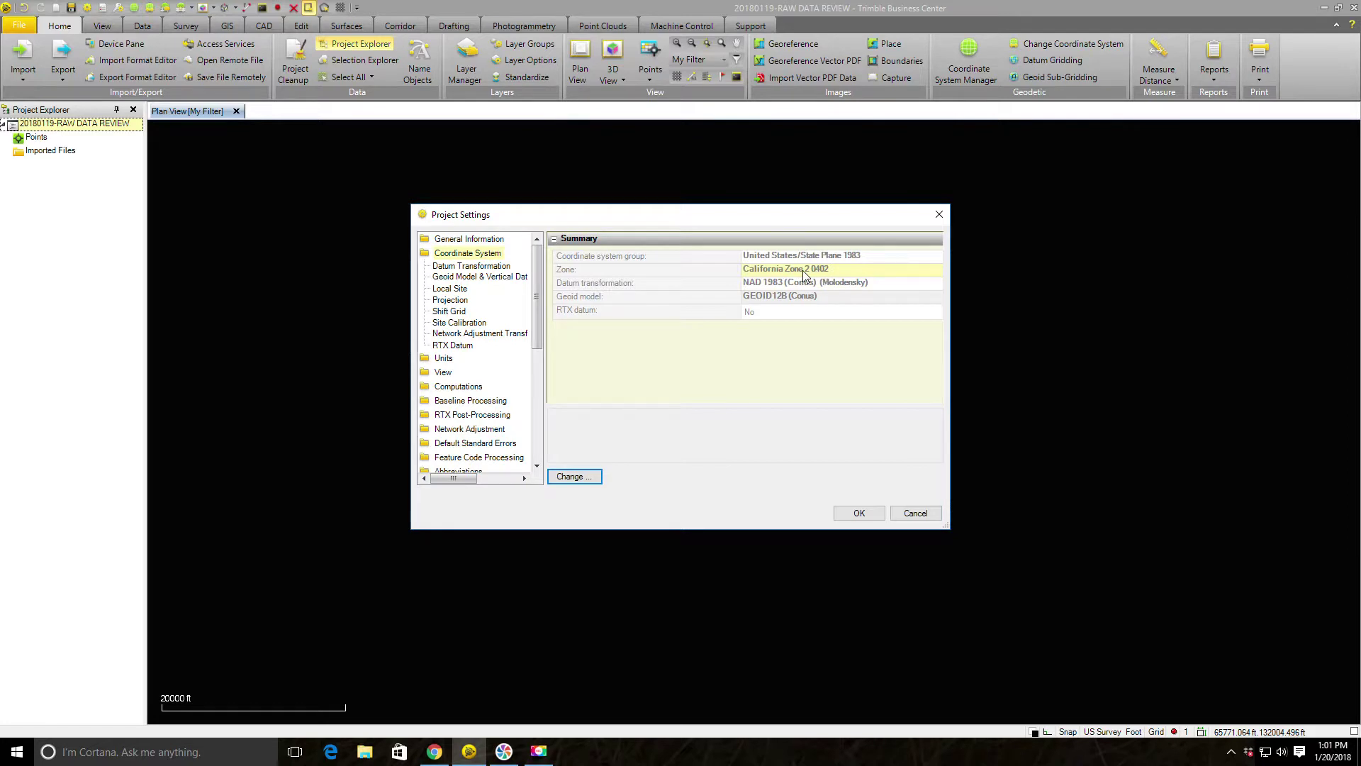
left_click(484, 243)
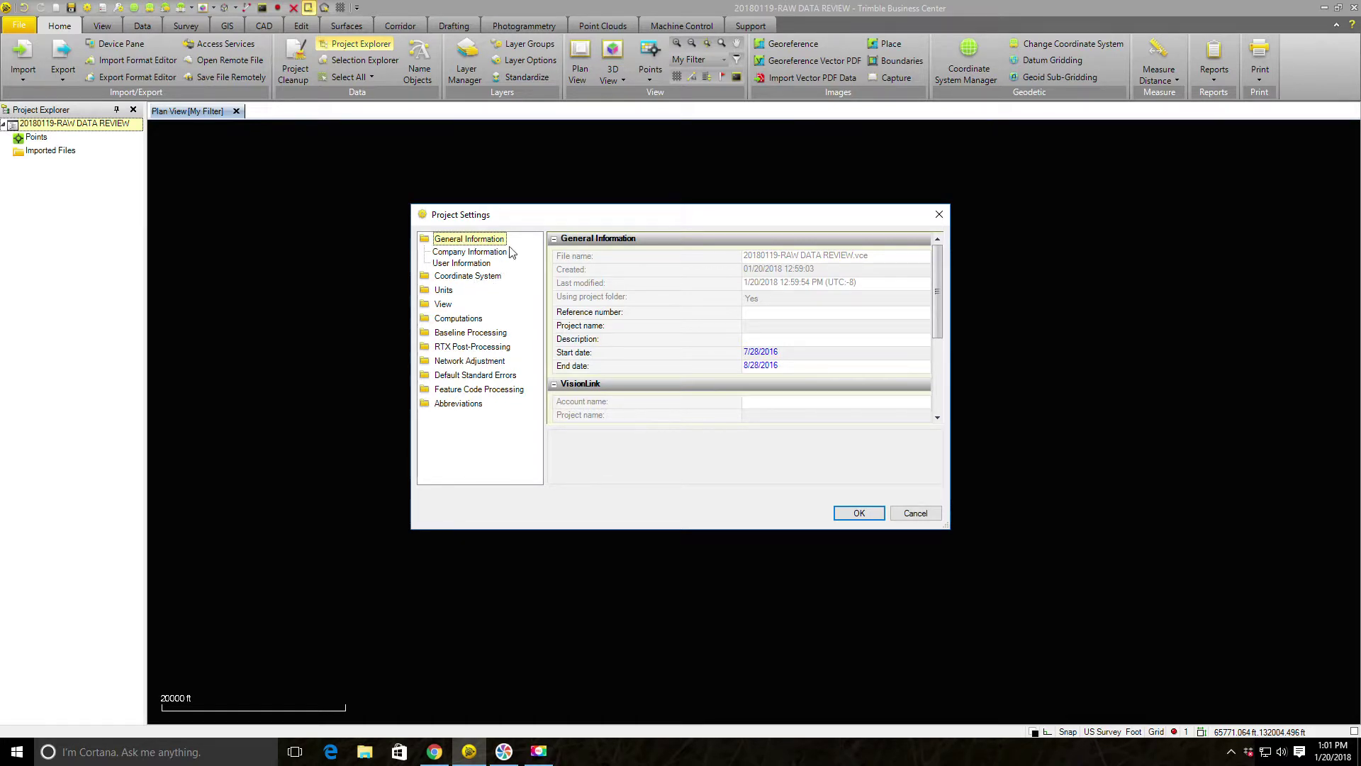
Step: Enter reference number 0117-01952, project name Cordova Community Center Pool Improvements, and the office user's name
left_click(810, 316)
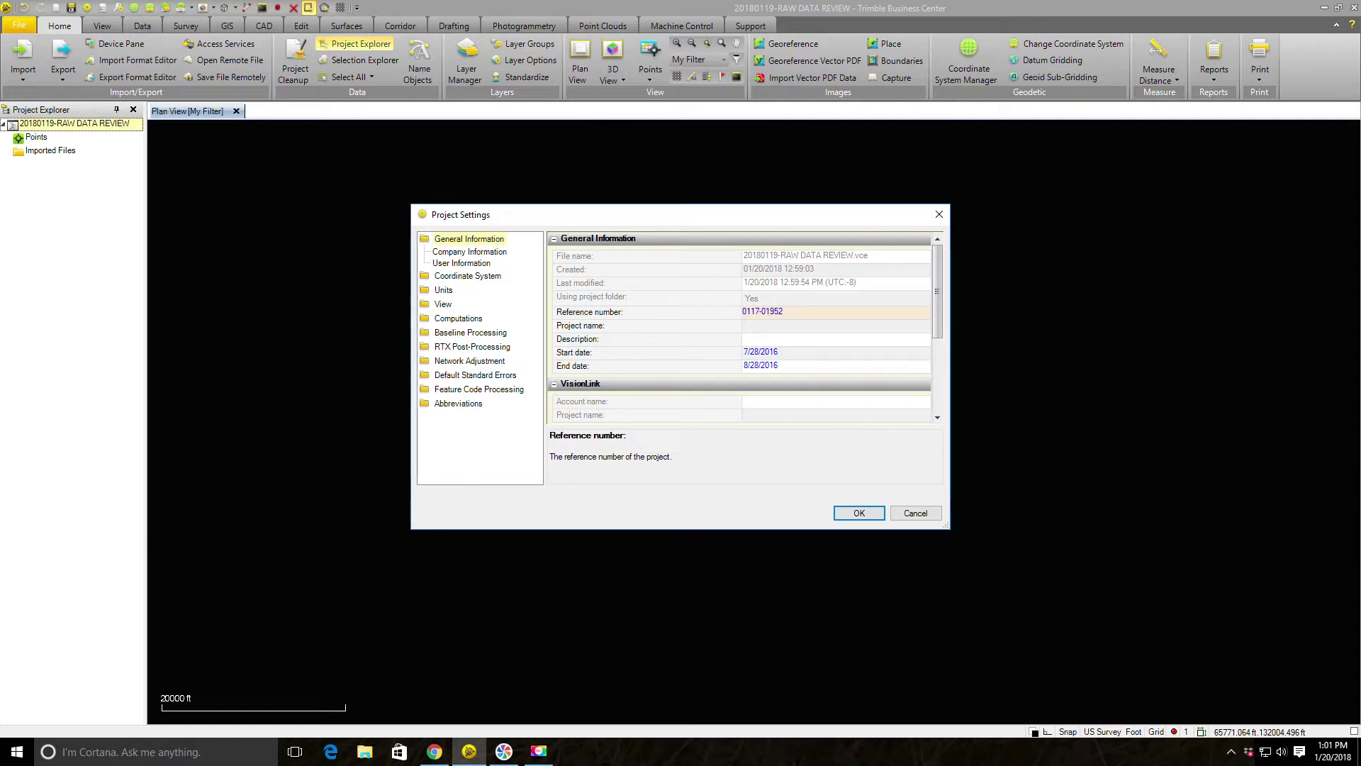
left_click(795, 325)
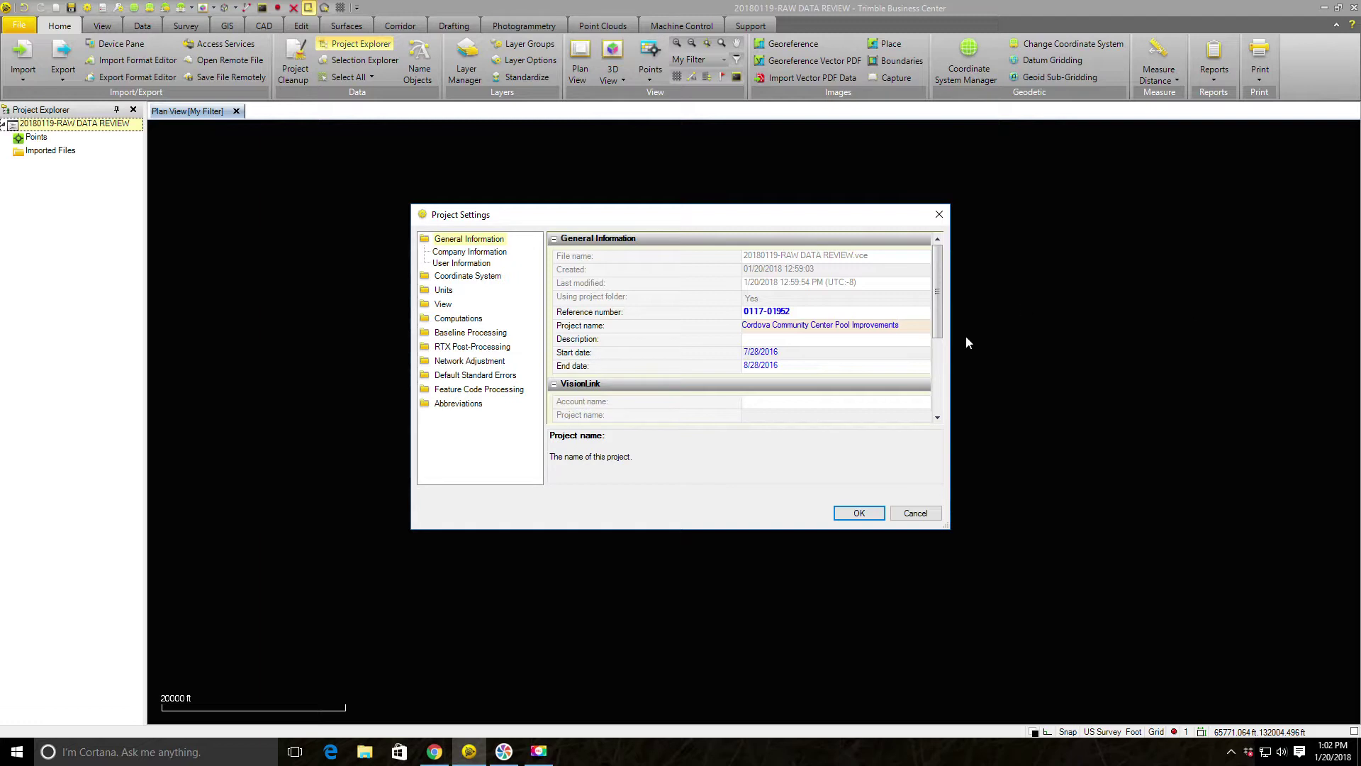
scroll(802, 411, "down", 3)
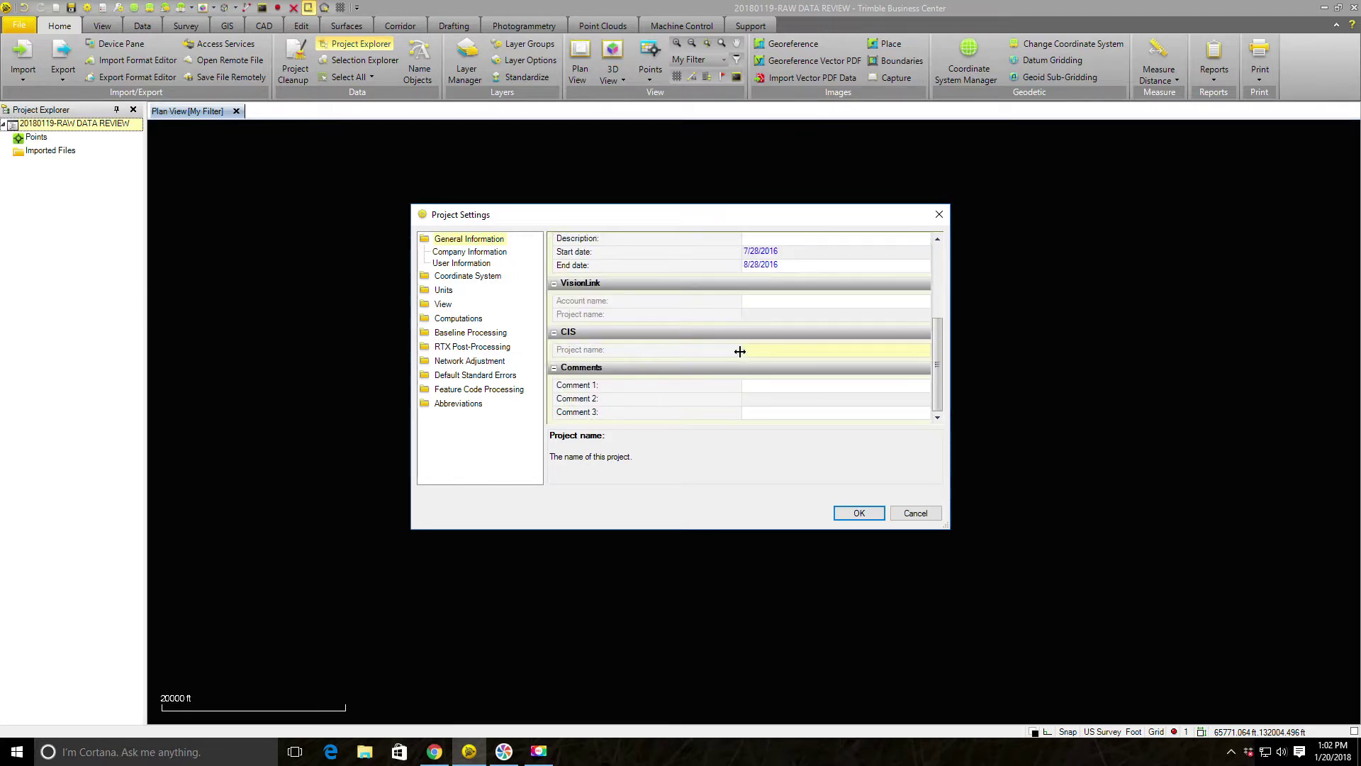
scroll(747, 365, "up", 3)
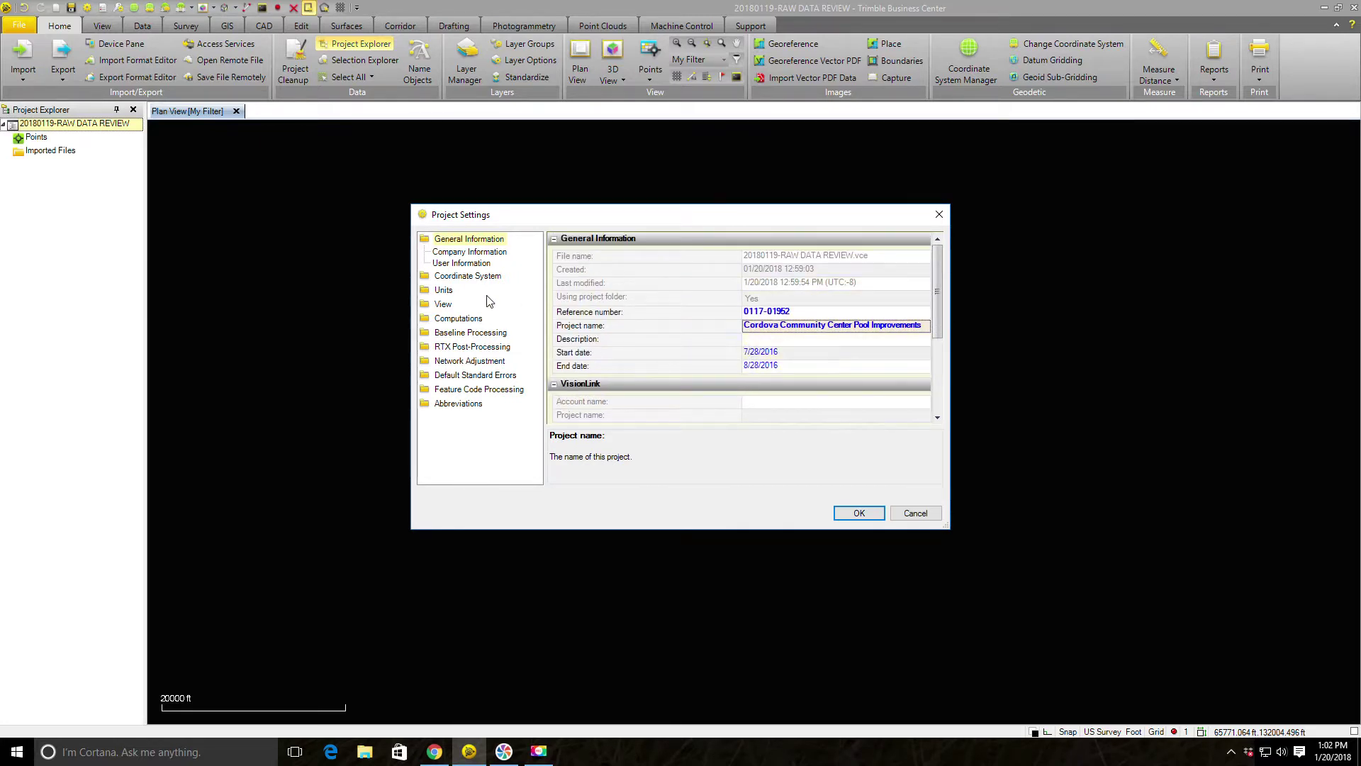
left_click(459, 253)
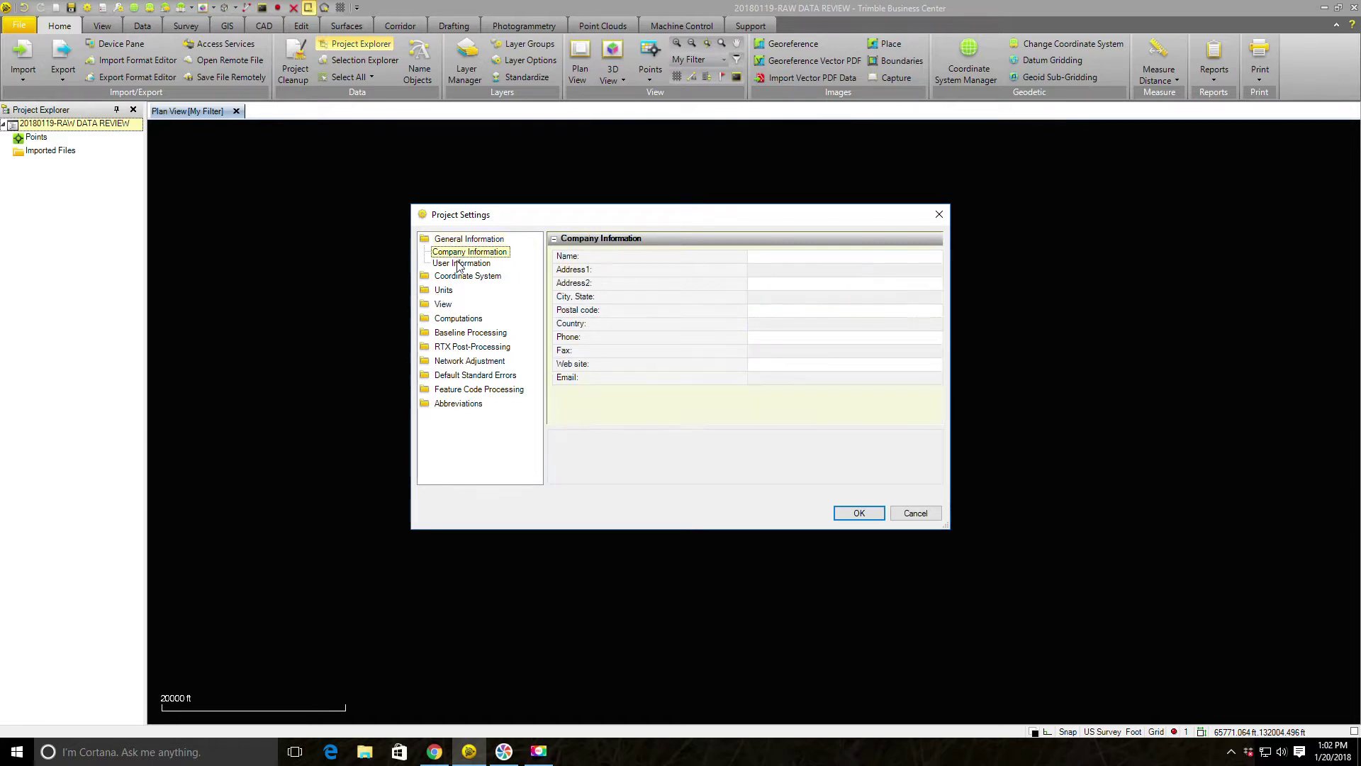
left_click(462, 265)
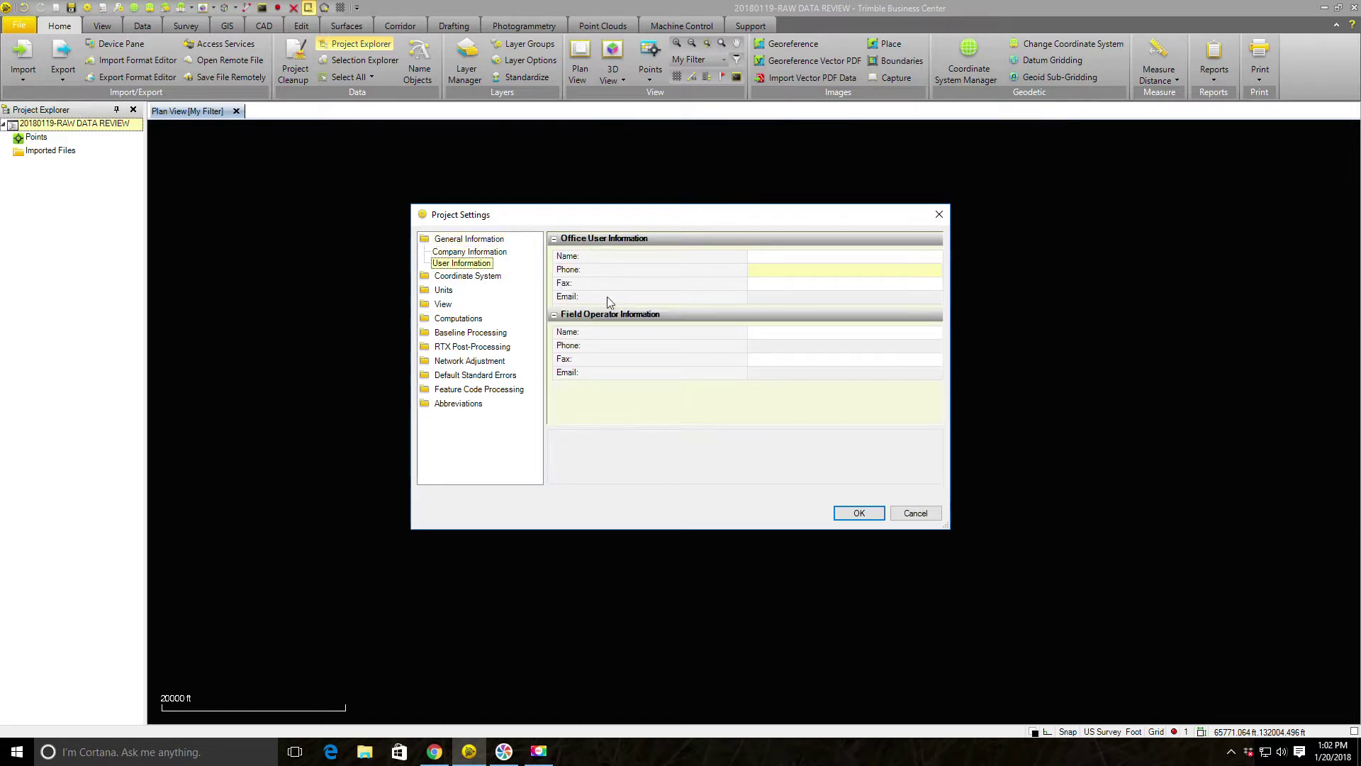
left_click(809, 256)
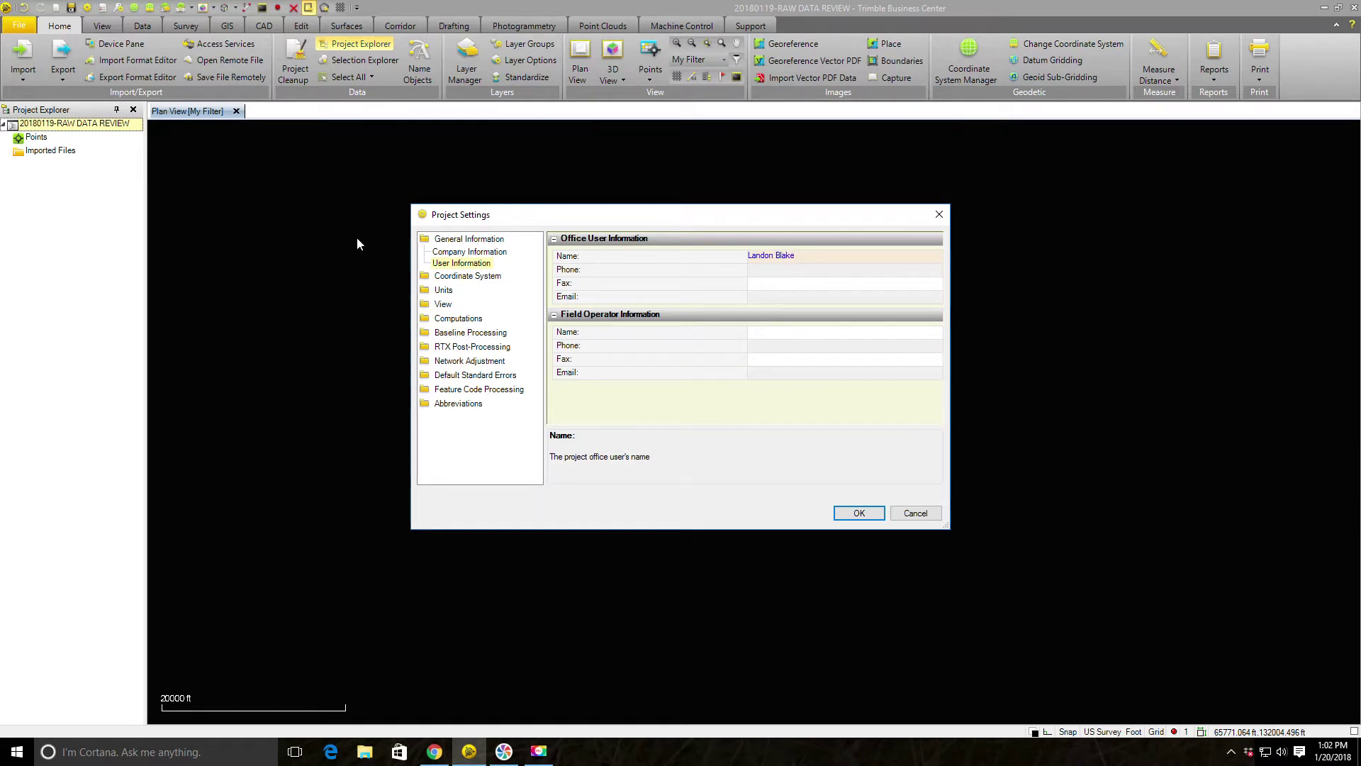
left_click(441, 290)
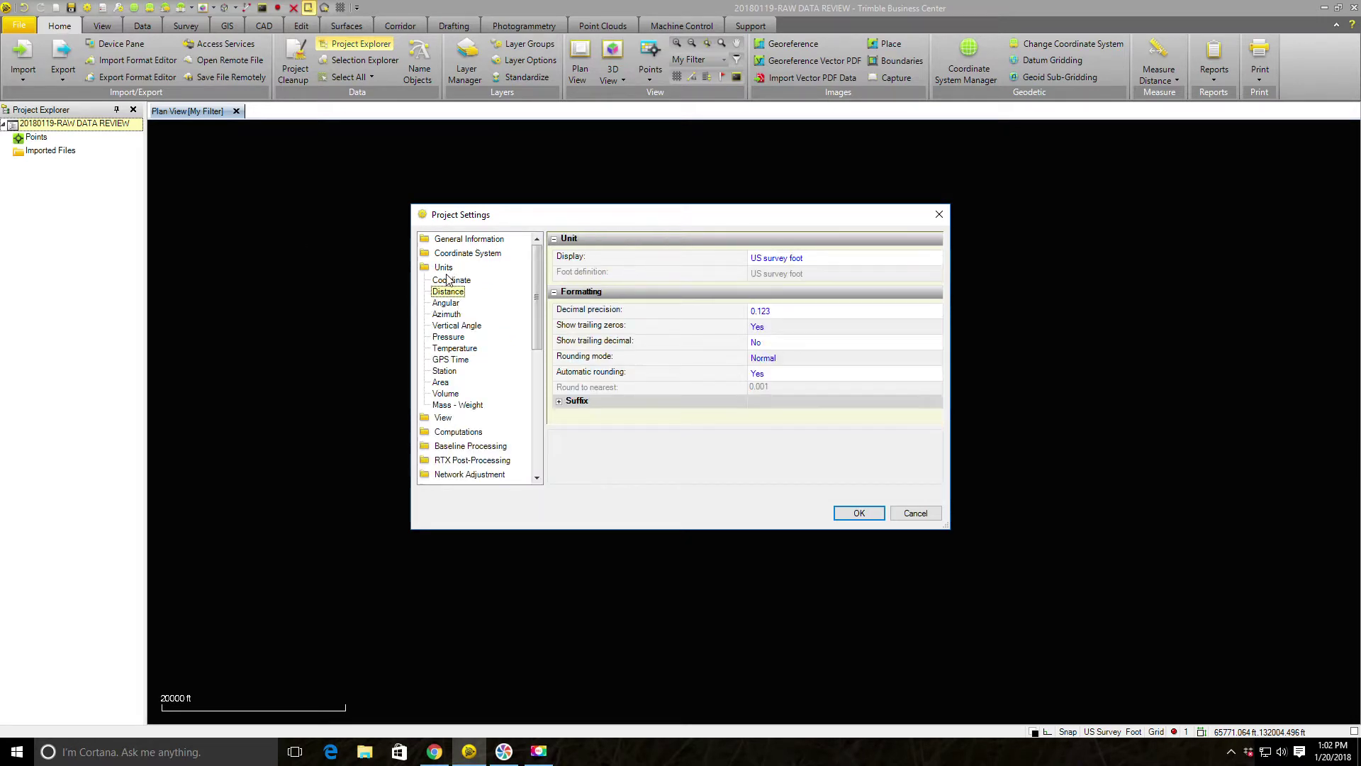
Step: Set coordinate and elevation decimal precision to 0.12
left_click(445, 268)
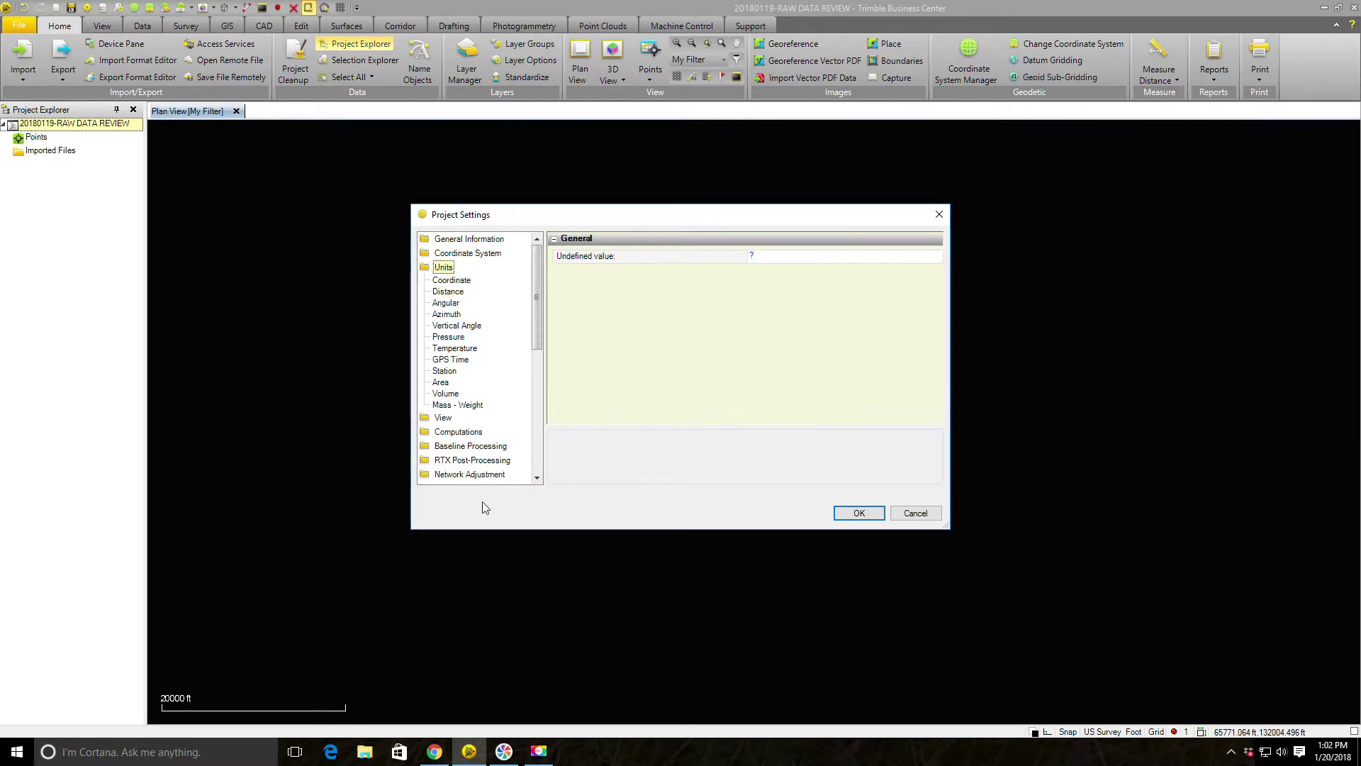
left_click(455, 282)
left_click(804, 258)
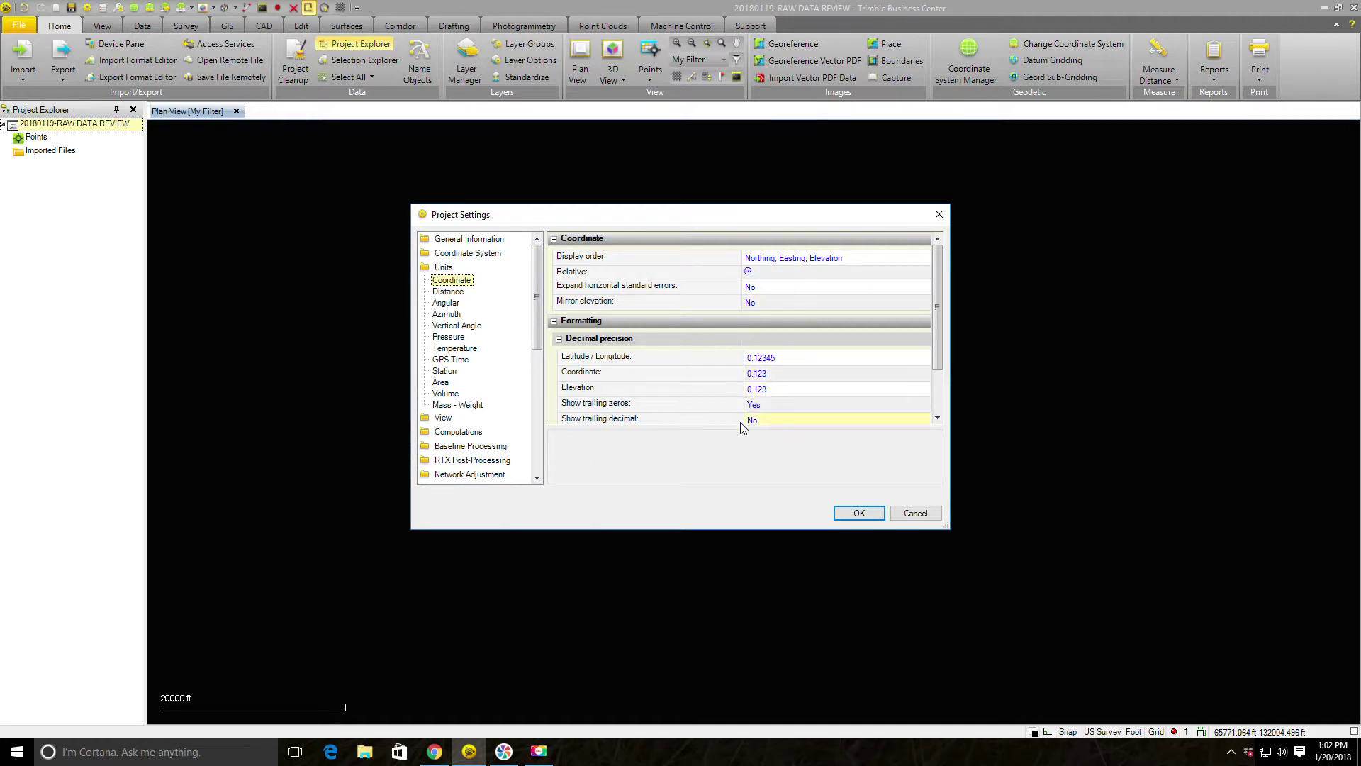
left_click(777, 376)
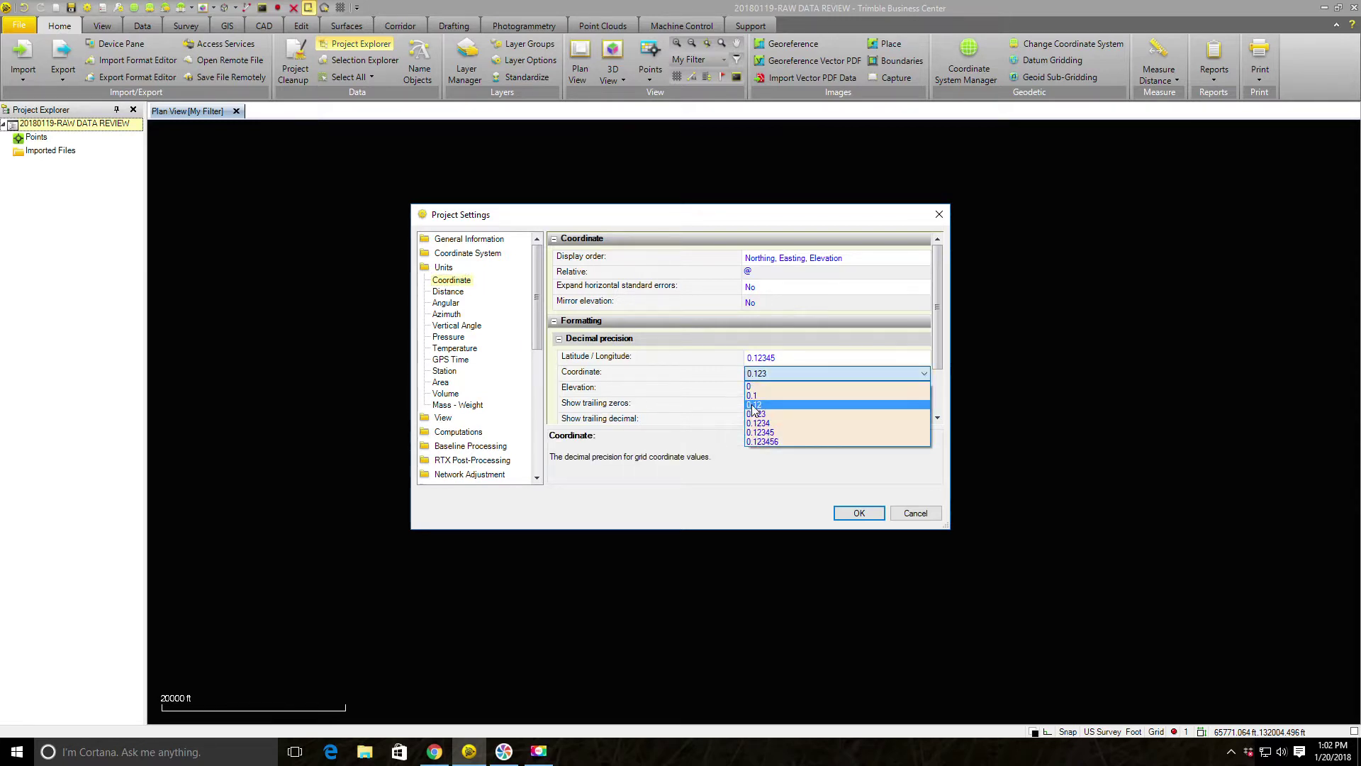
left_click(755, 405)
left_click(790, 390)
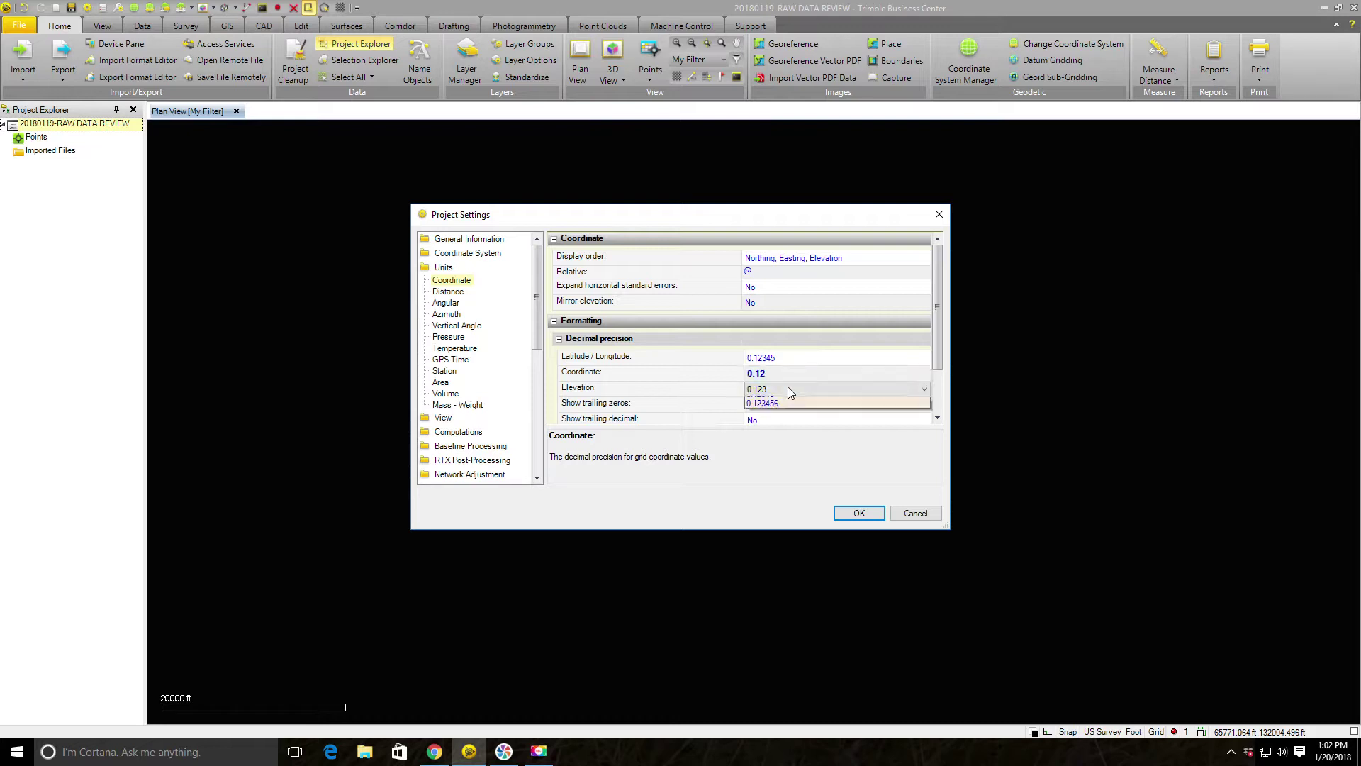
left_click(772, 422)
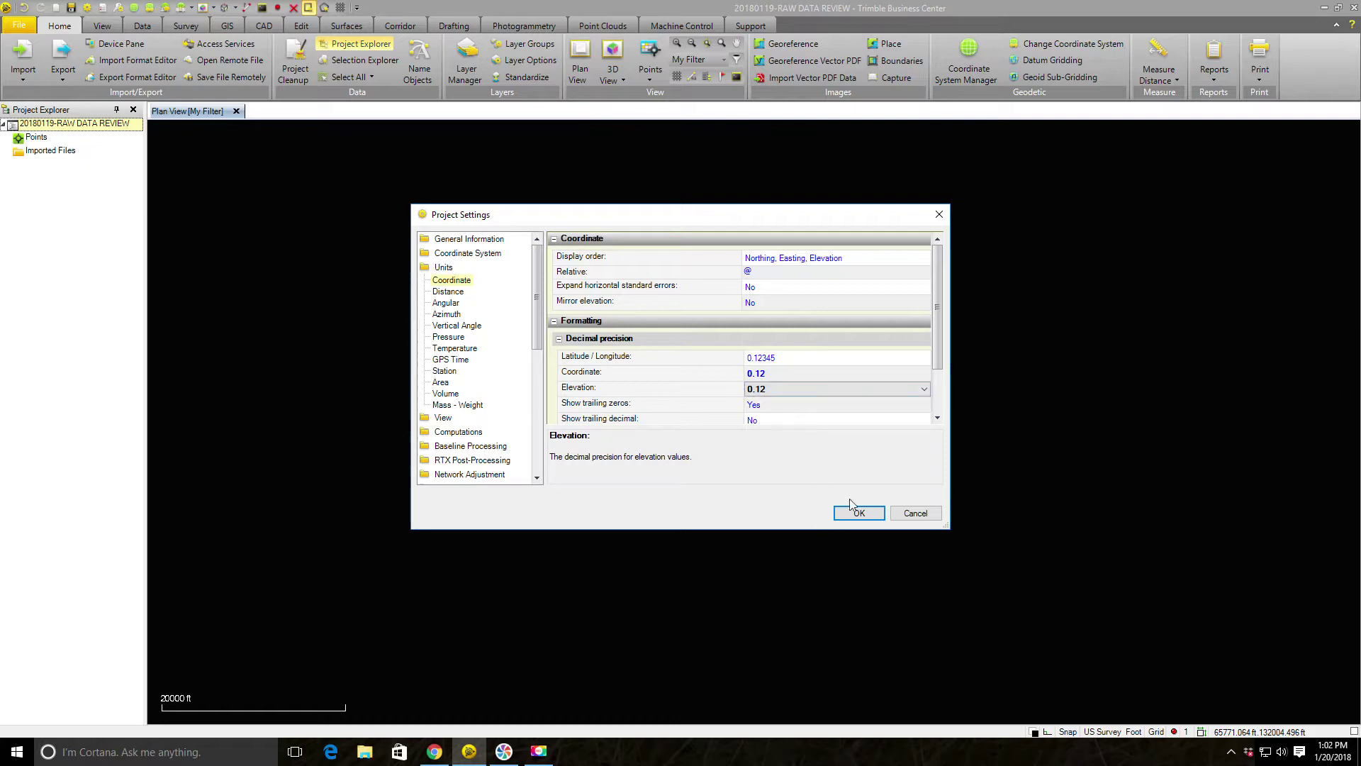
Step: Set distance decimal precision to 0.12
left_click(448, 291)
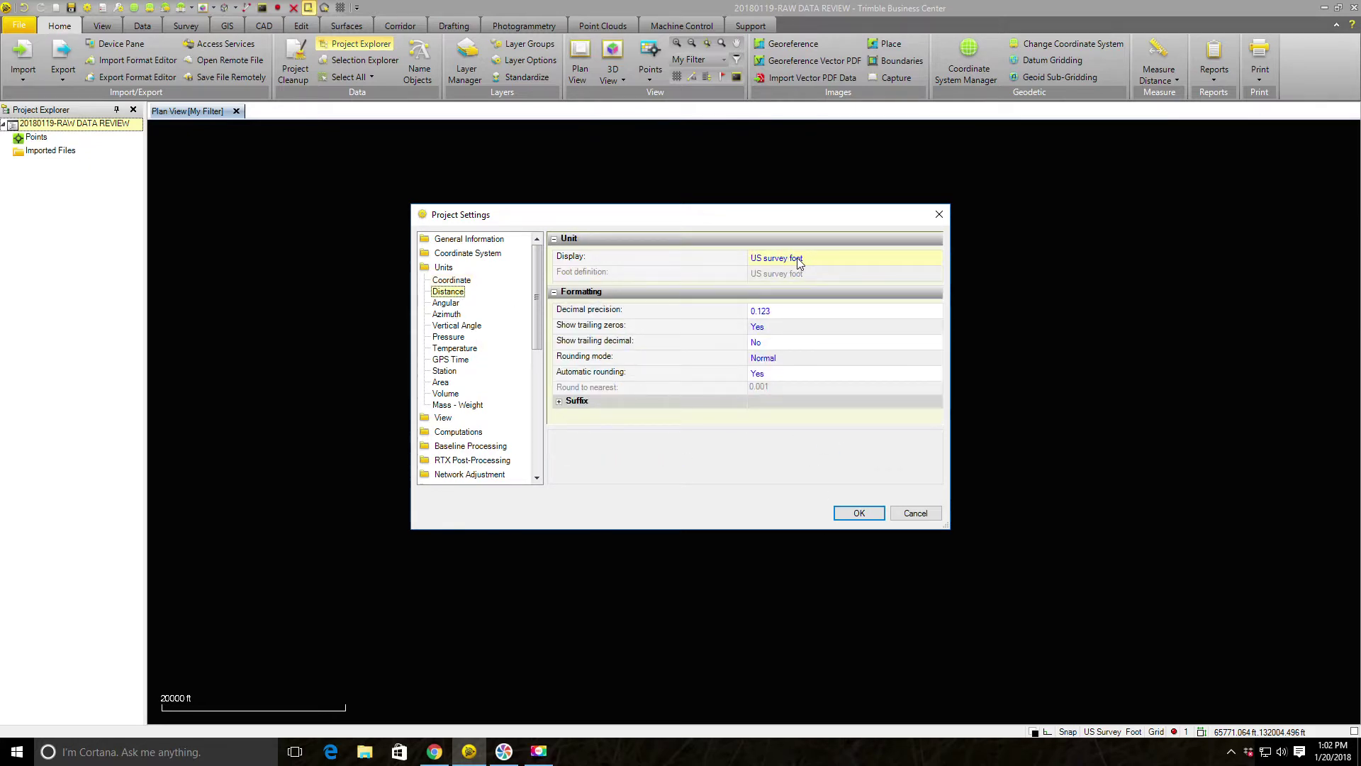
left_click(789, 312)
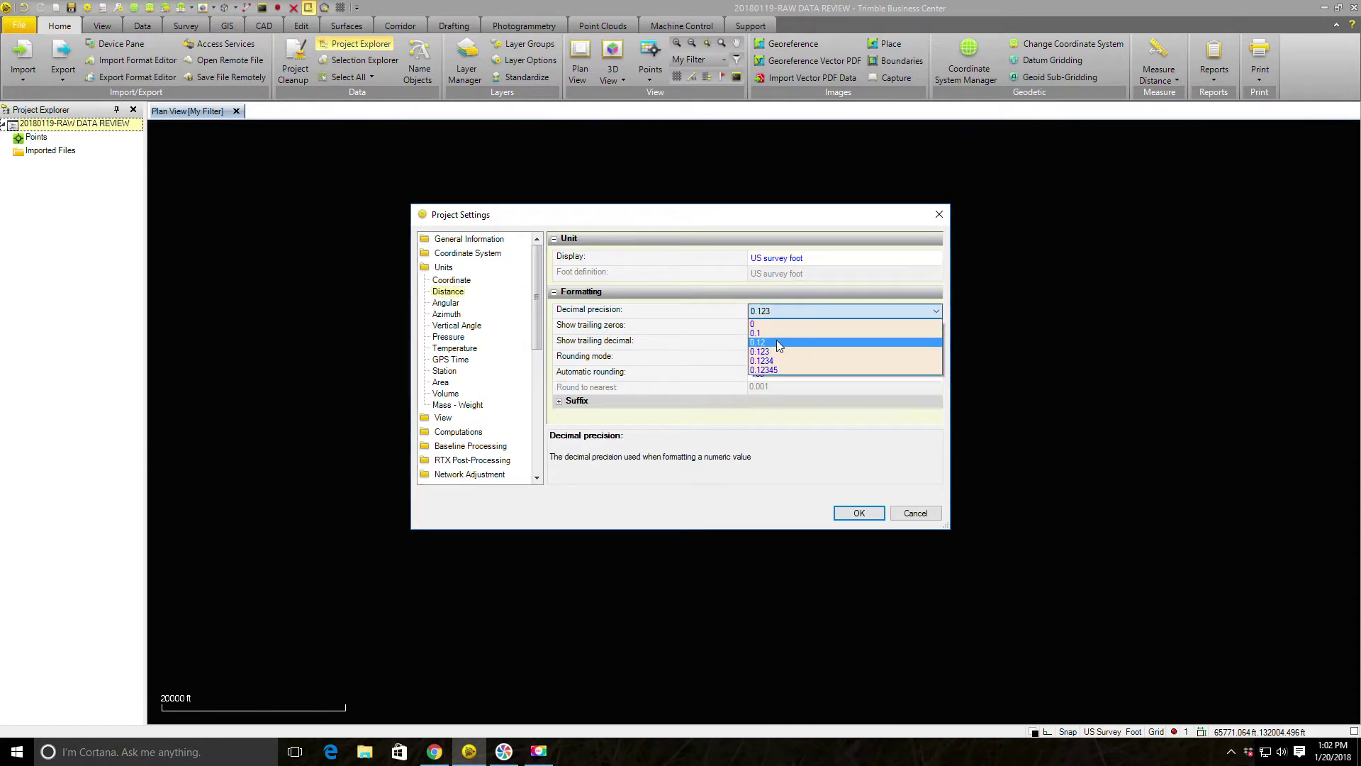
left_click(776, 339)
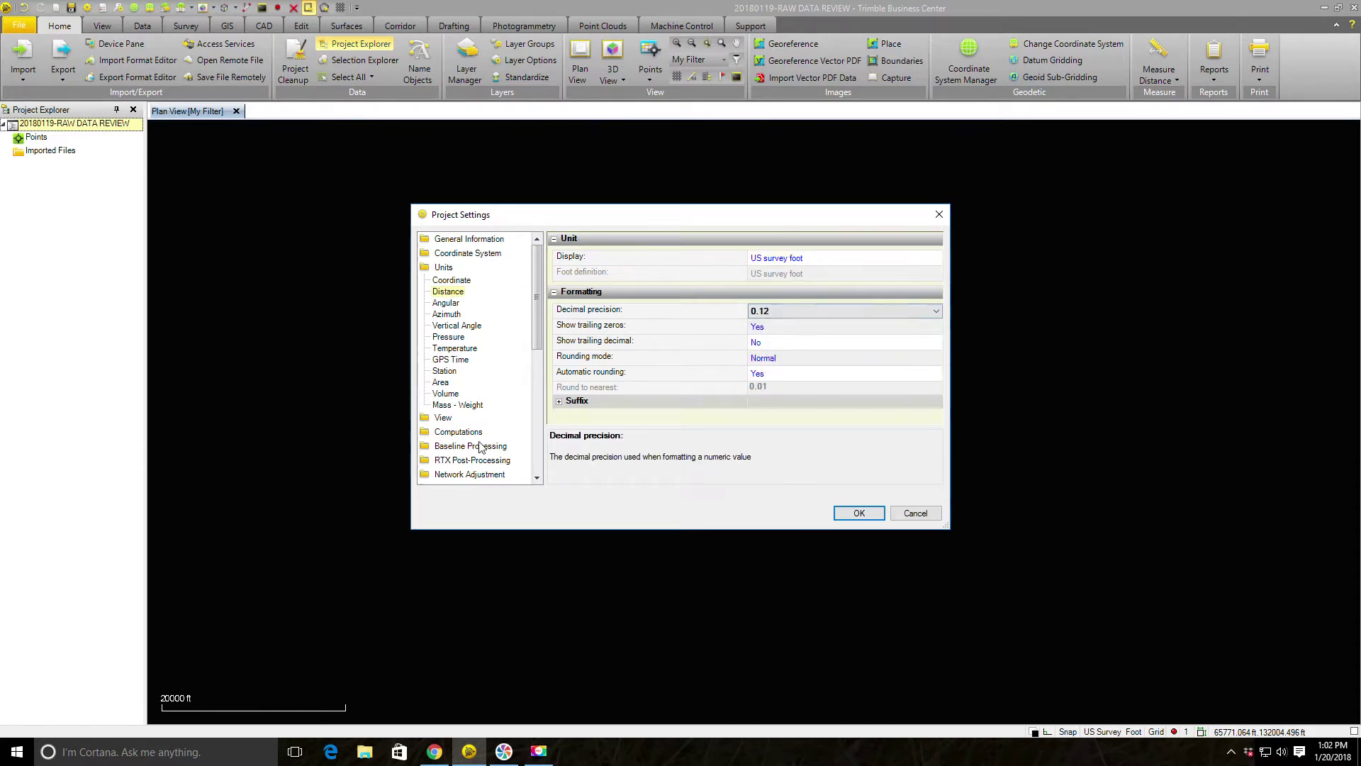
left_click(445, 268)
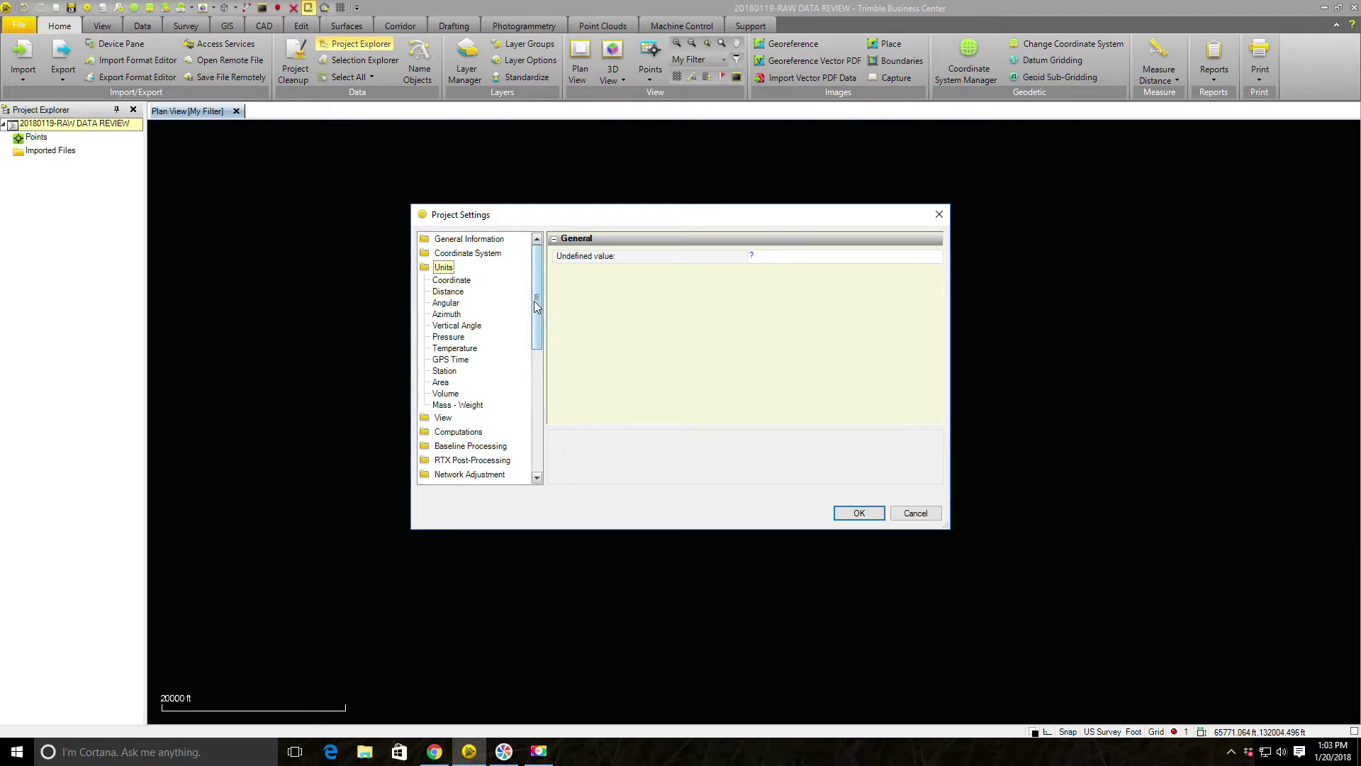
left_click_drag(534, 301, 536, 367)
Step: Under Computations > Point Tolerances, enter survey tolerances 0.05 ft horizontal and 0.08 ft vertical
left_click(470, 291)
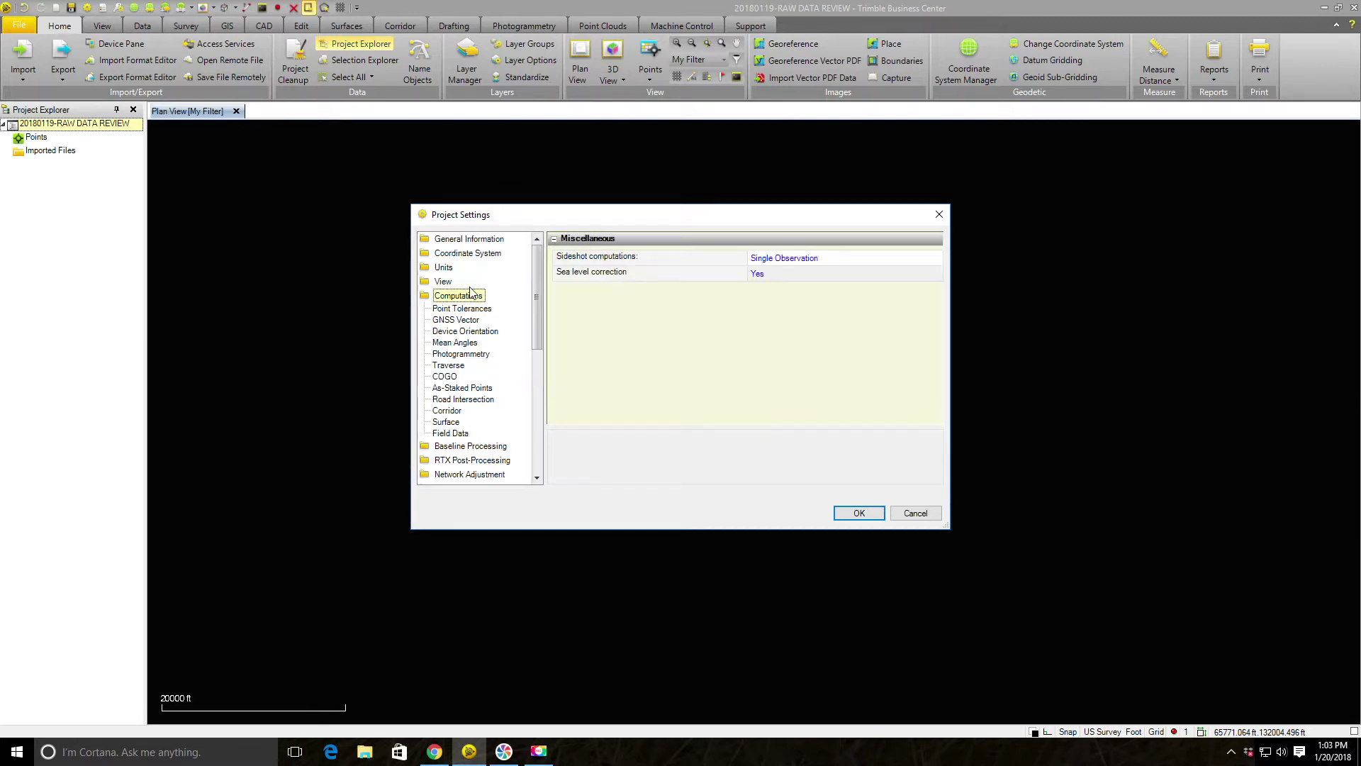
left_click(469, 309)
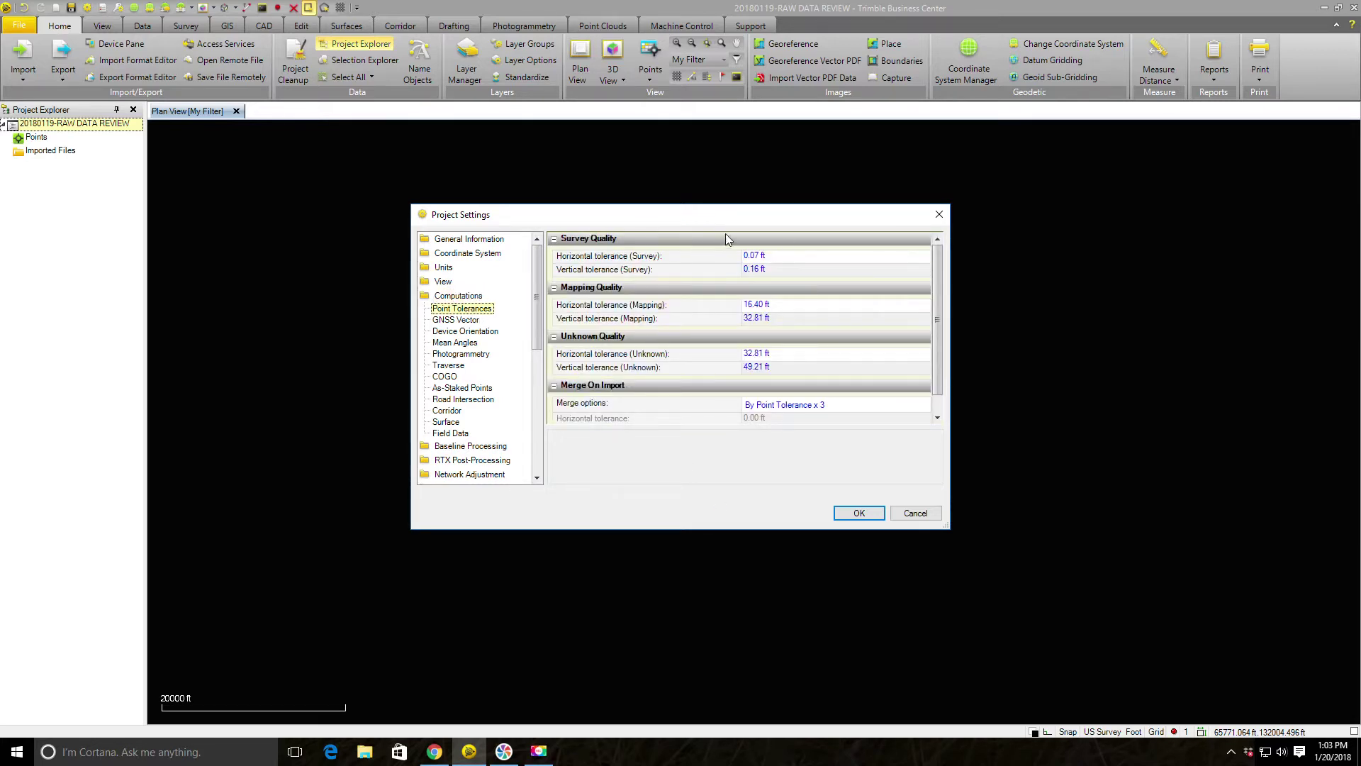
left_click(790, 257)
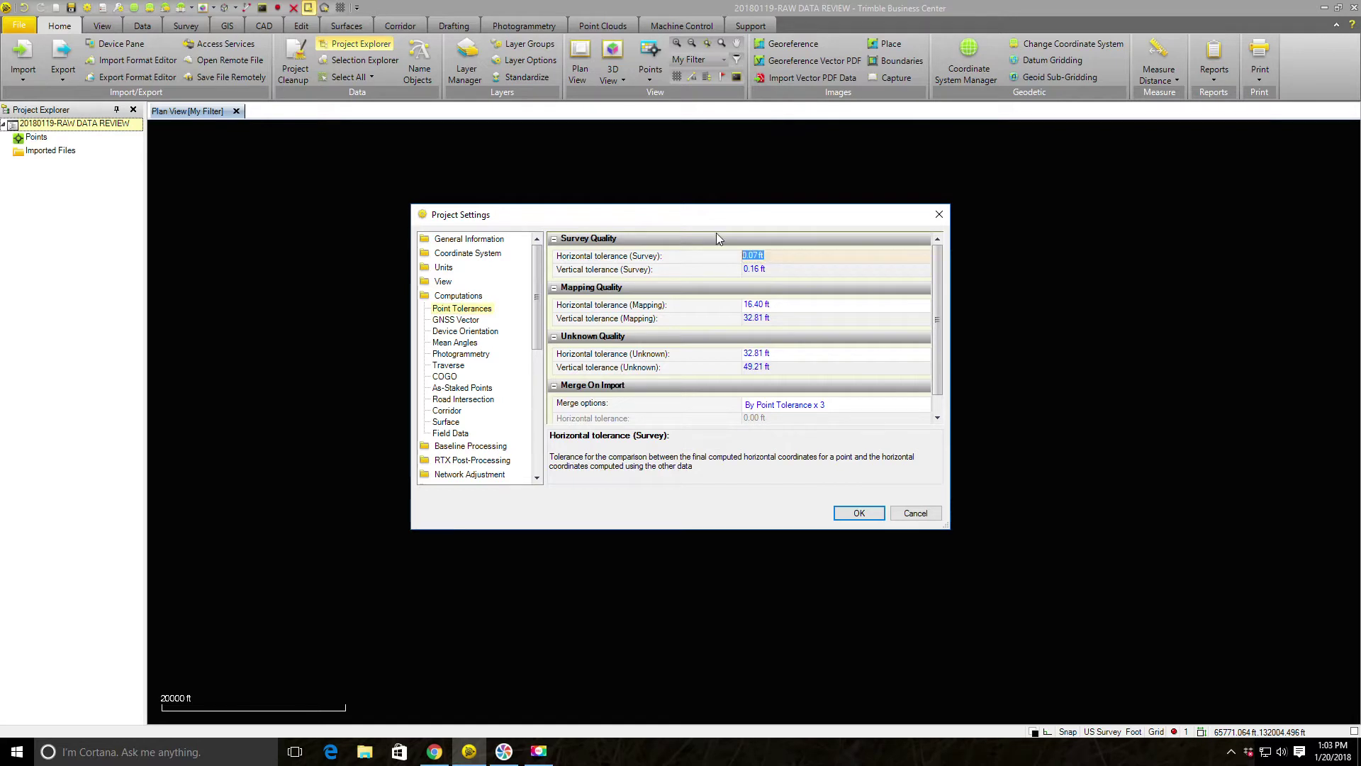
type("0.05")
key("Tab")
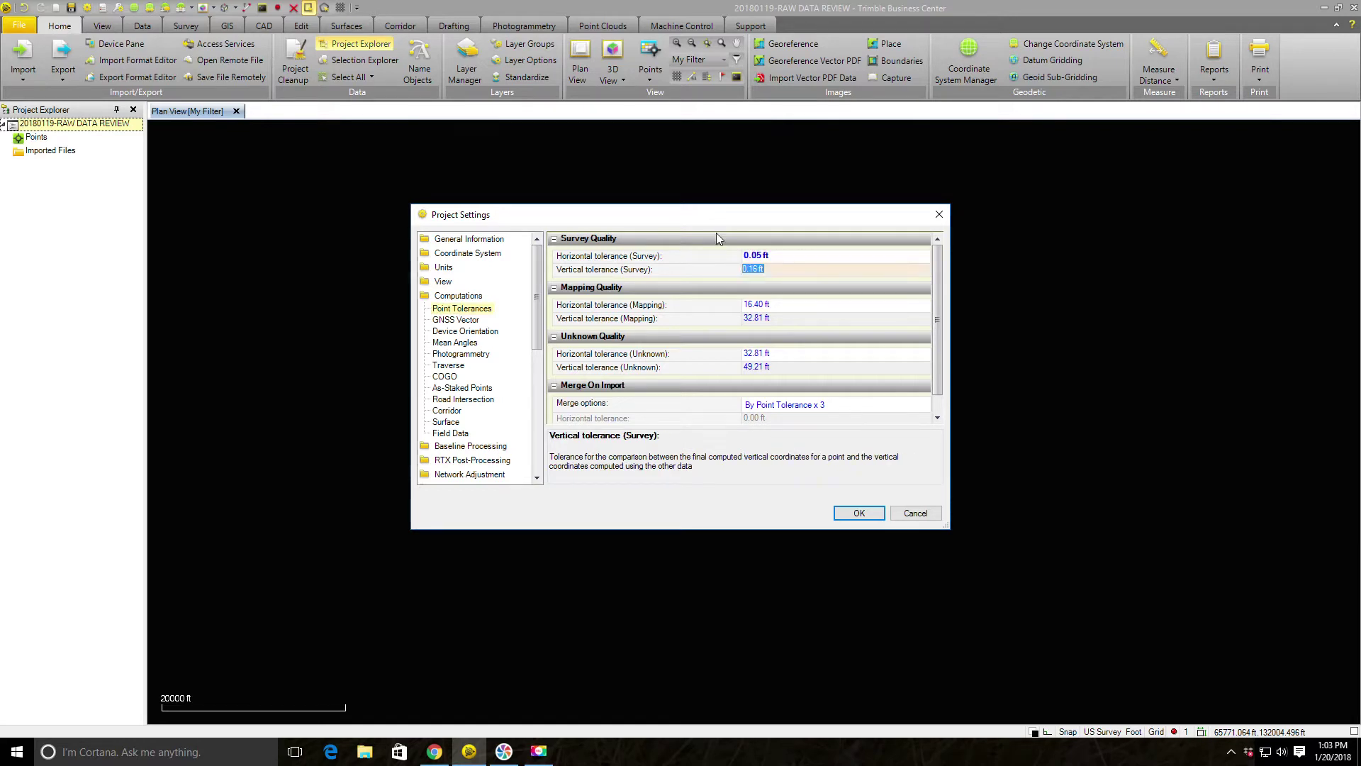
type("0.08")
left_click(808, 290)
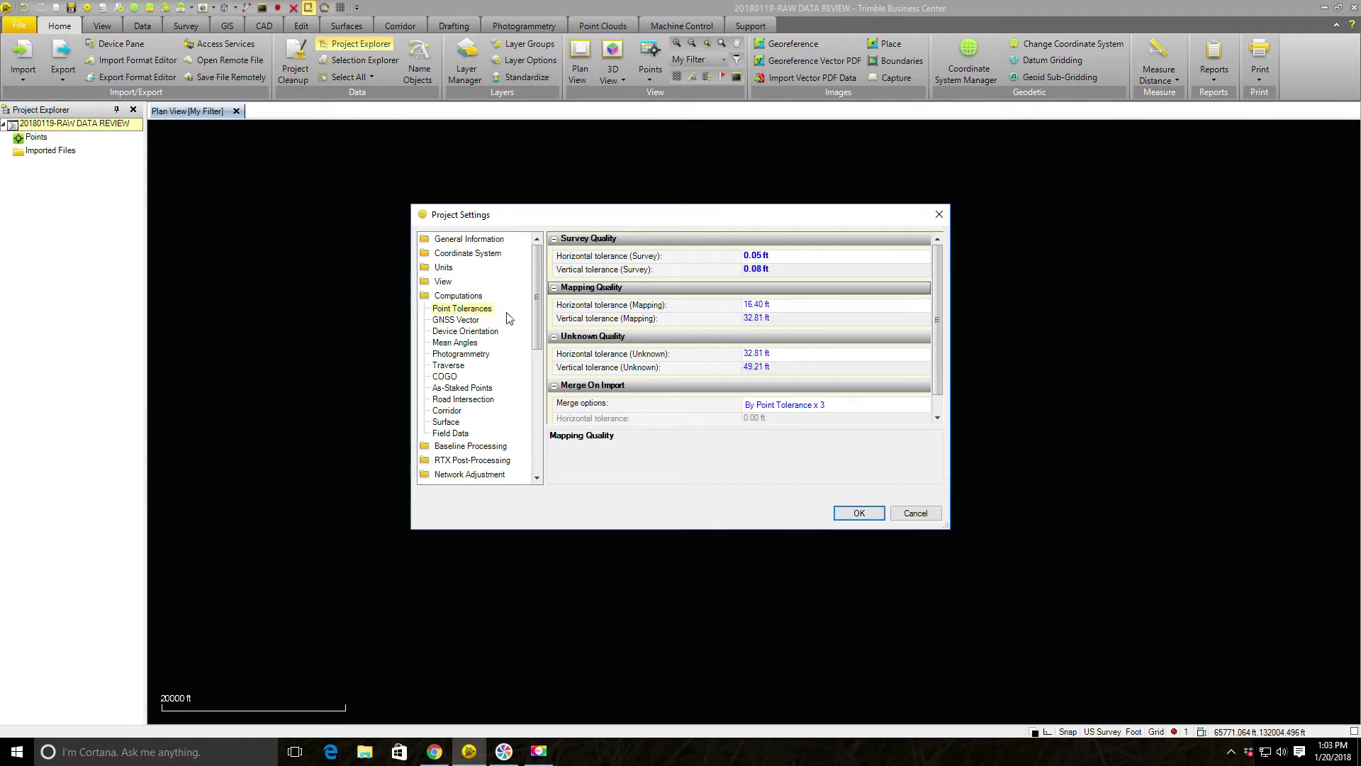
Step: Confirm Project Settings and save the project as 20180119-TEMPLATE.vce
left_click(859, 513)
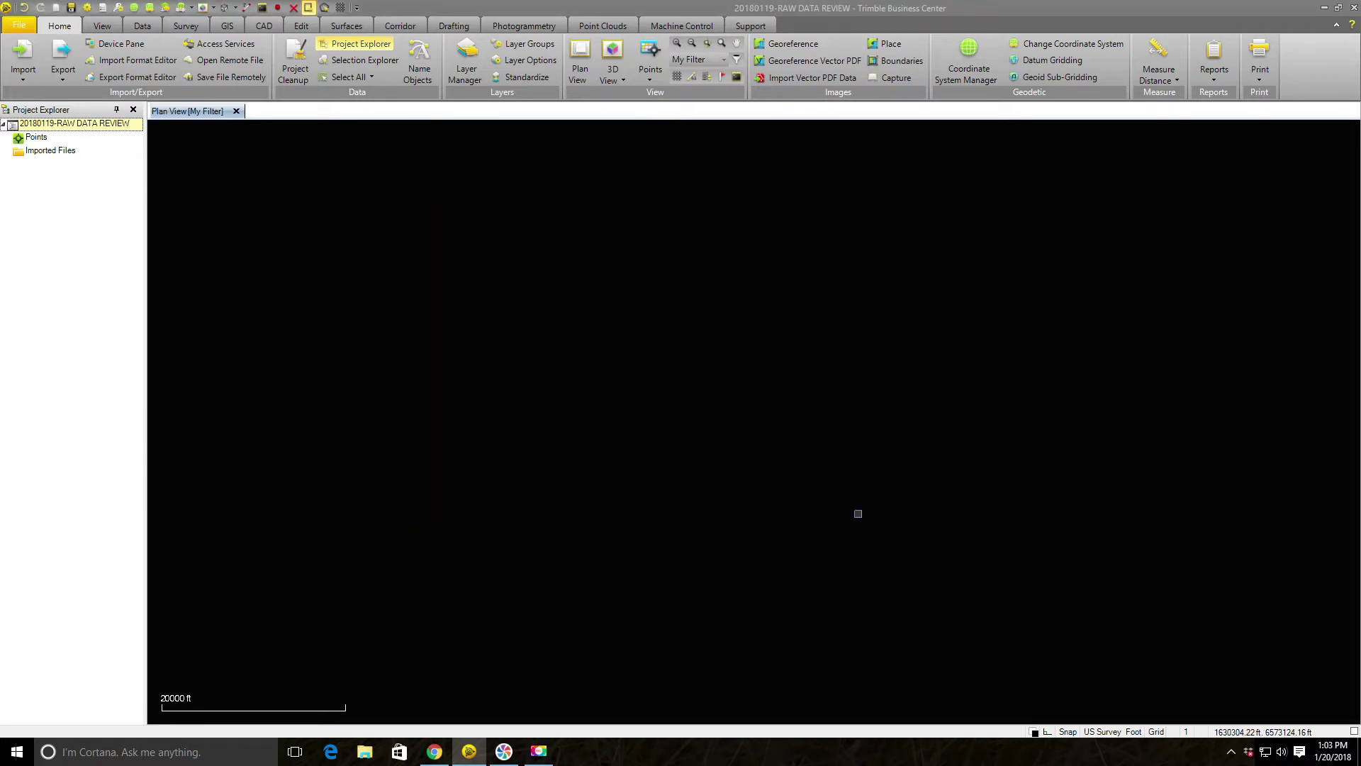
left_click(15, 27)
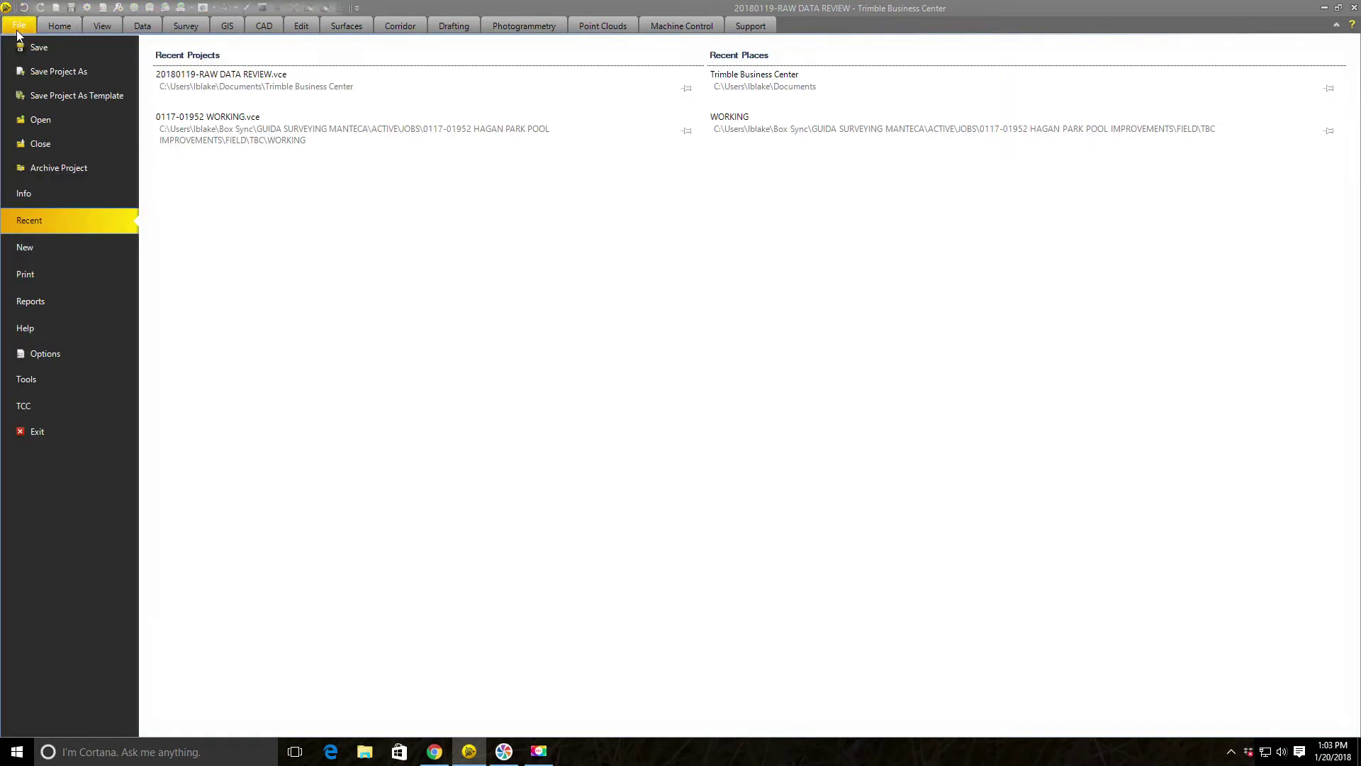
left_click(30, 73)
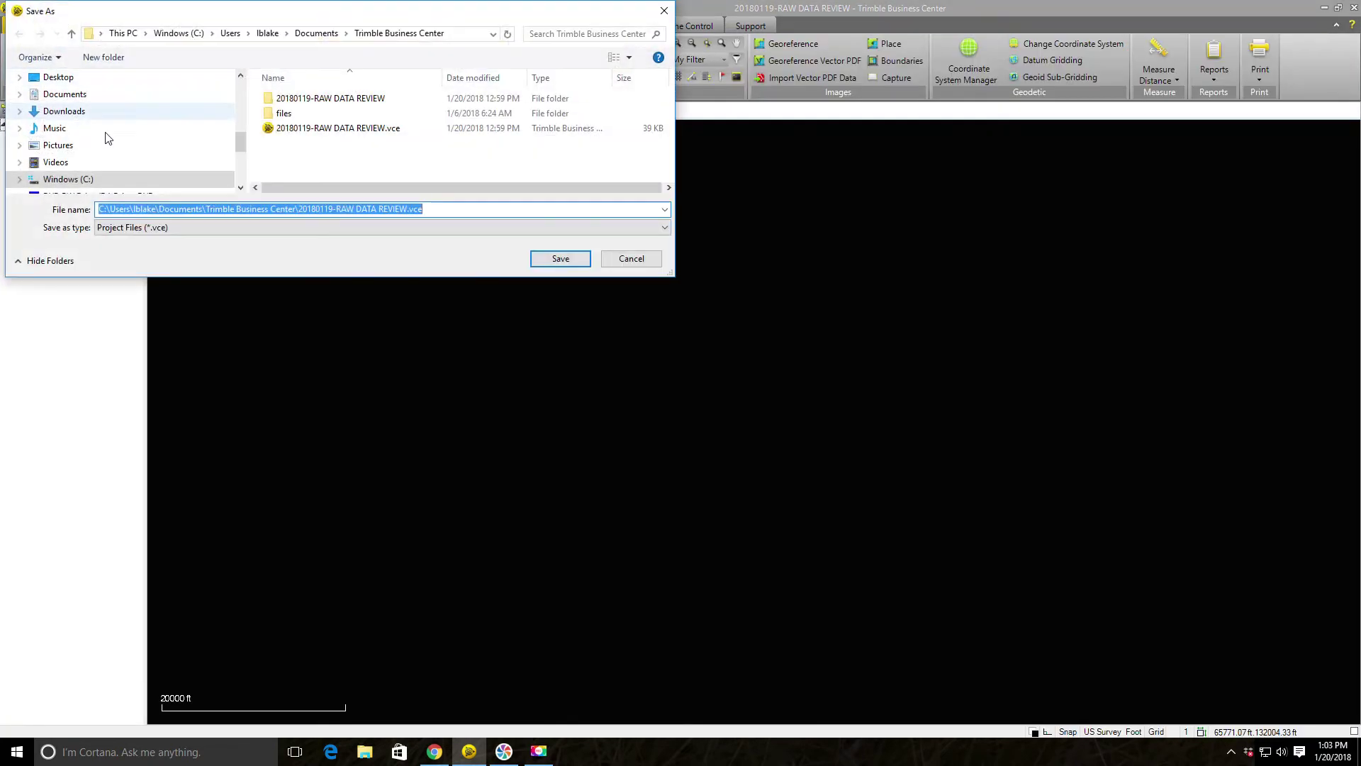
left_click(402, 208)
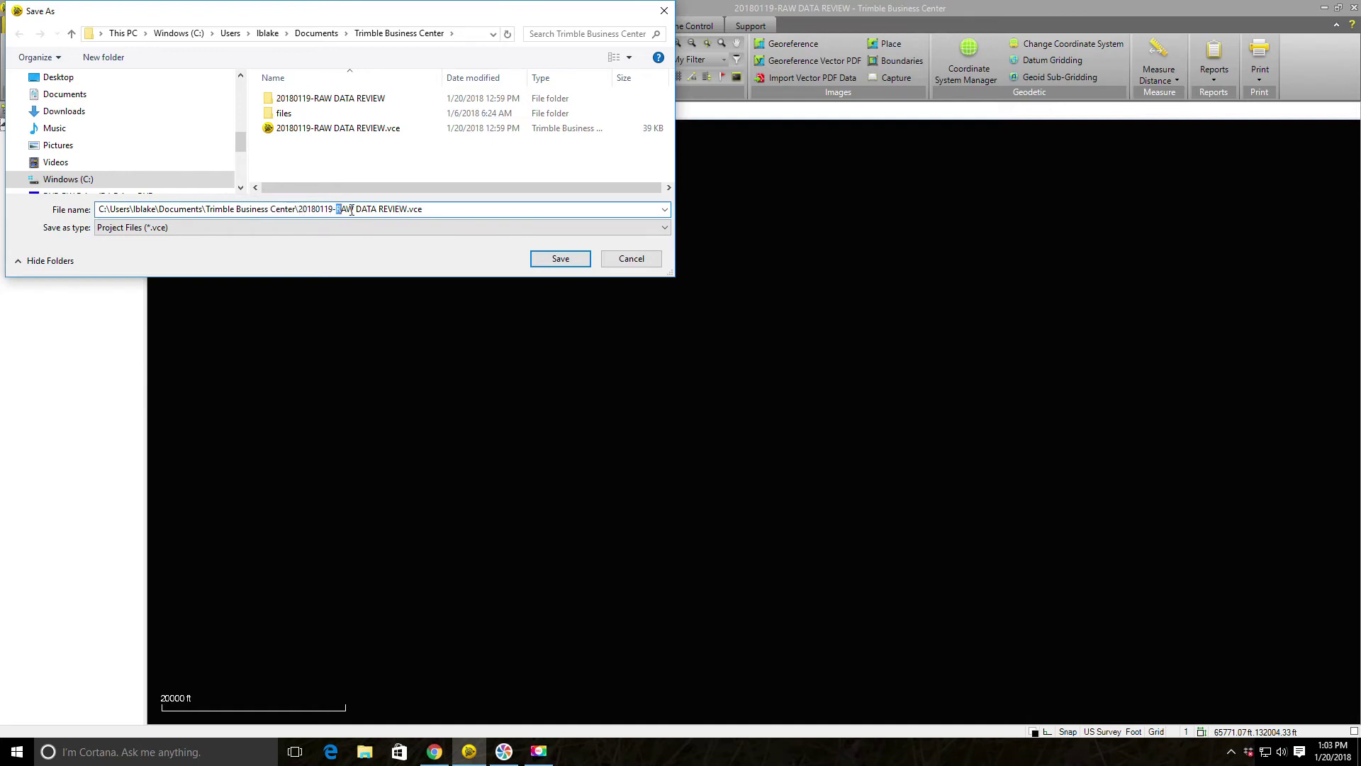
left_click_drag(351, 210, 407, 210)
type("TEMPLAT")
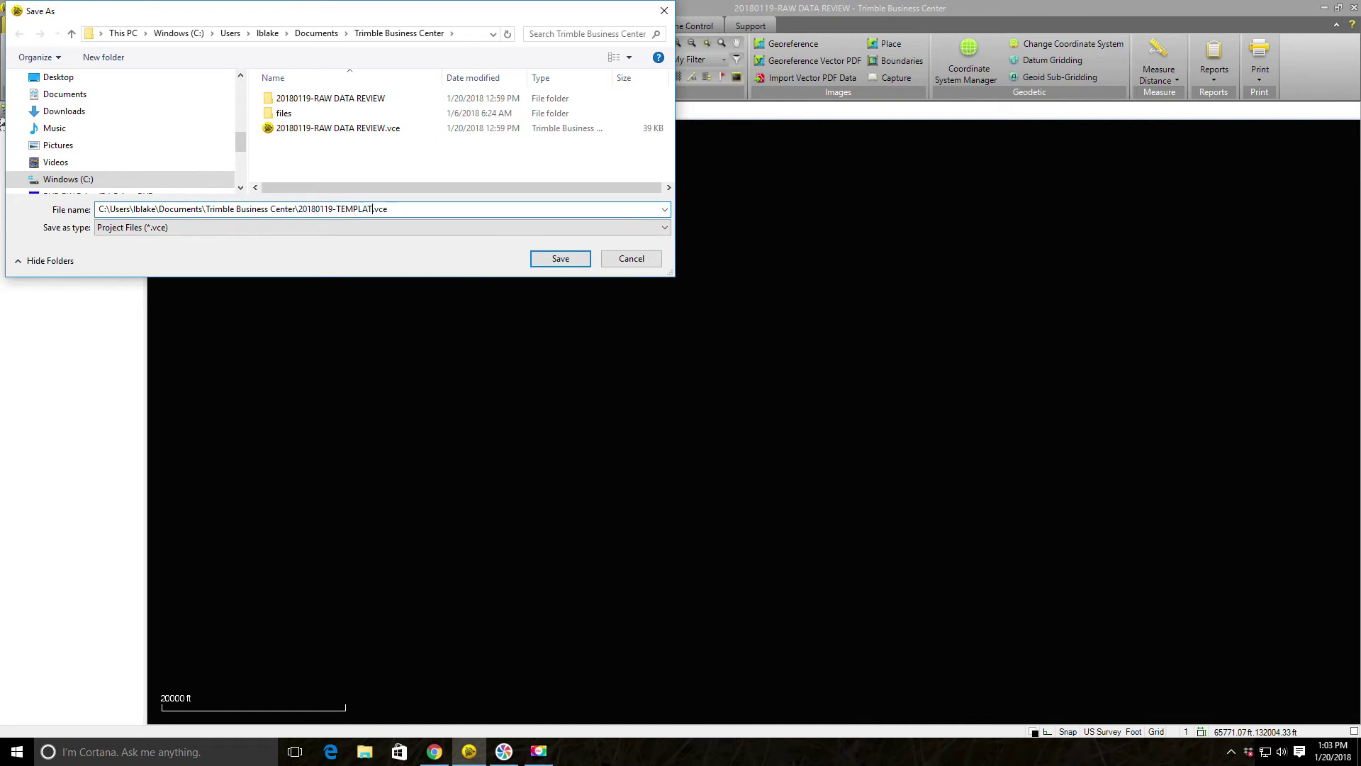
type("E")
key("Return")
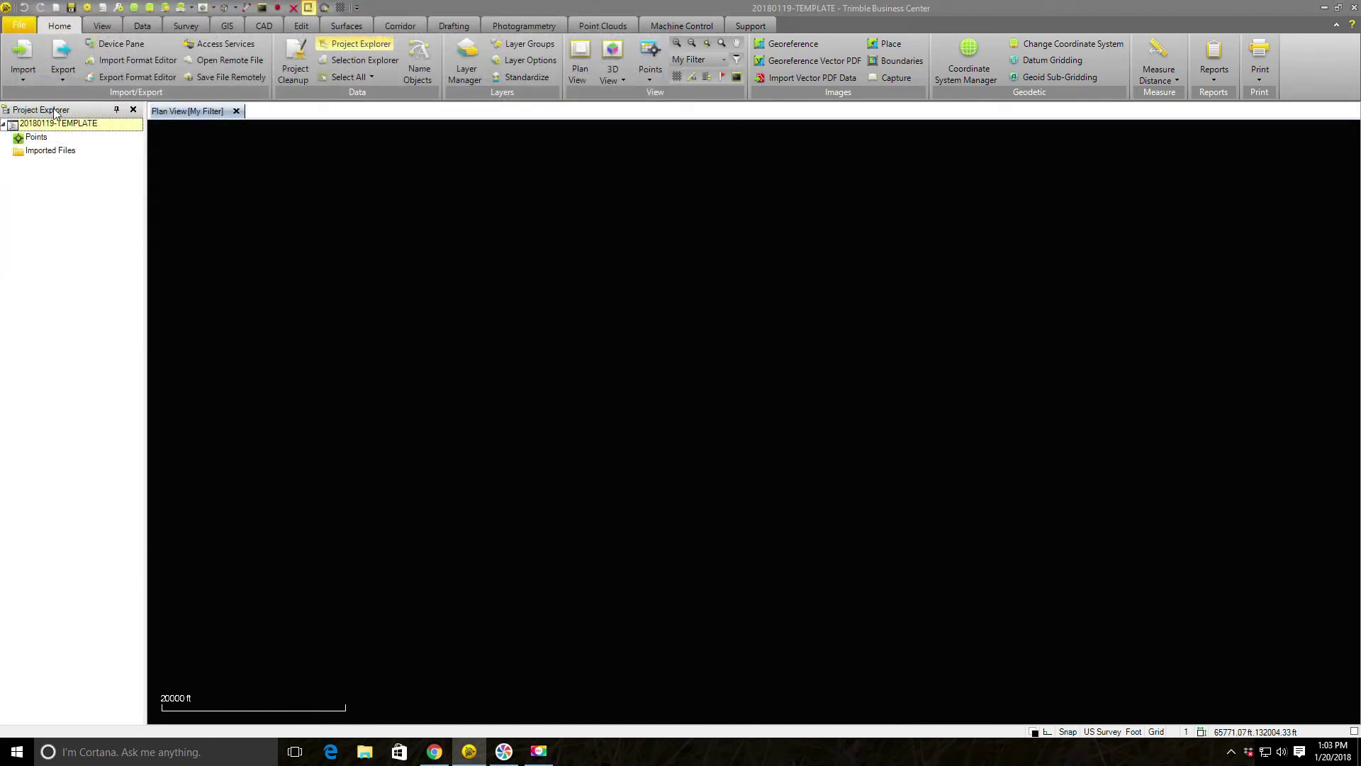
Step: Reopen 20180119-RAW DATA REVIEW from recent projects and select its Points and Imported Files
left_click(17, 27)
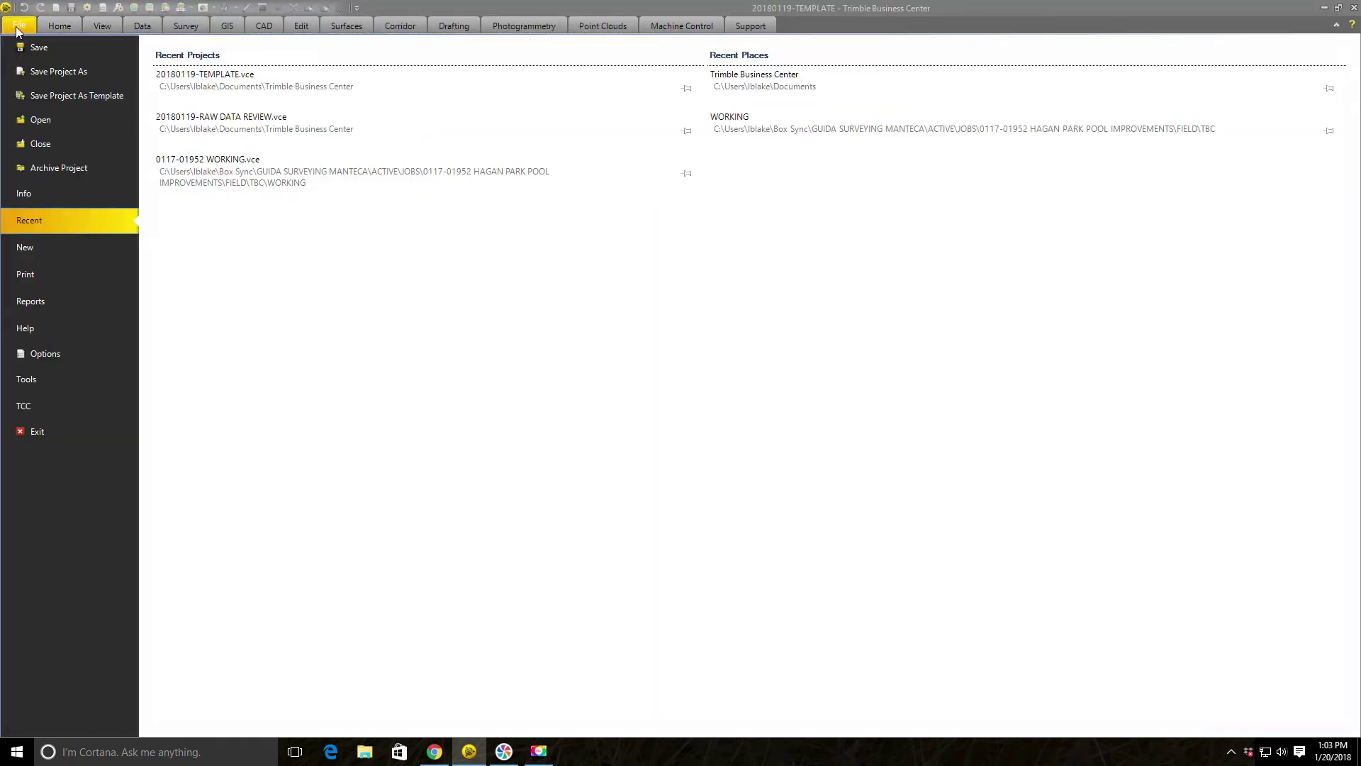
left_click(178, 128)
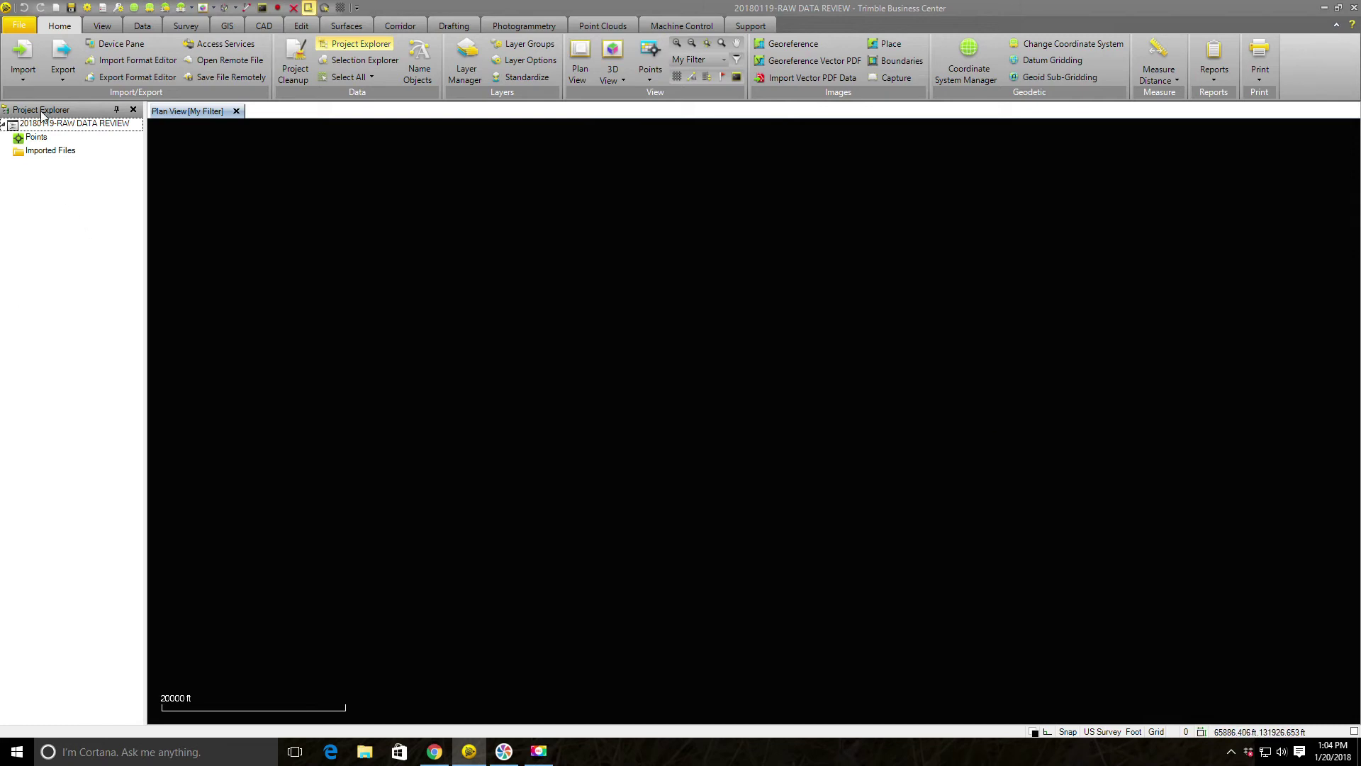
left_click(40, 139)
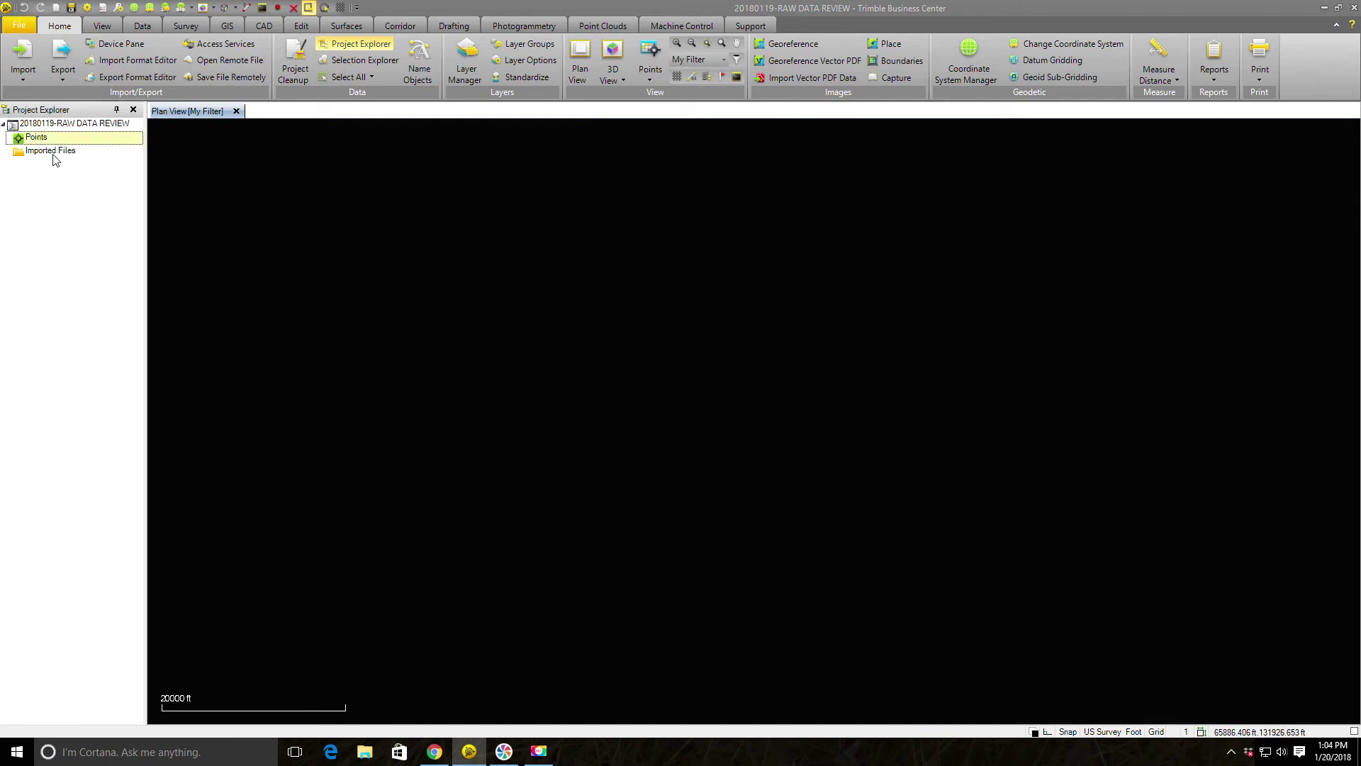
left_click(49, 157)
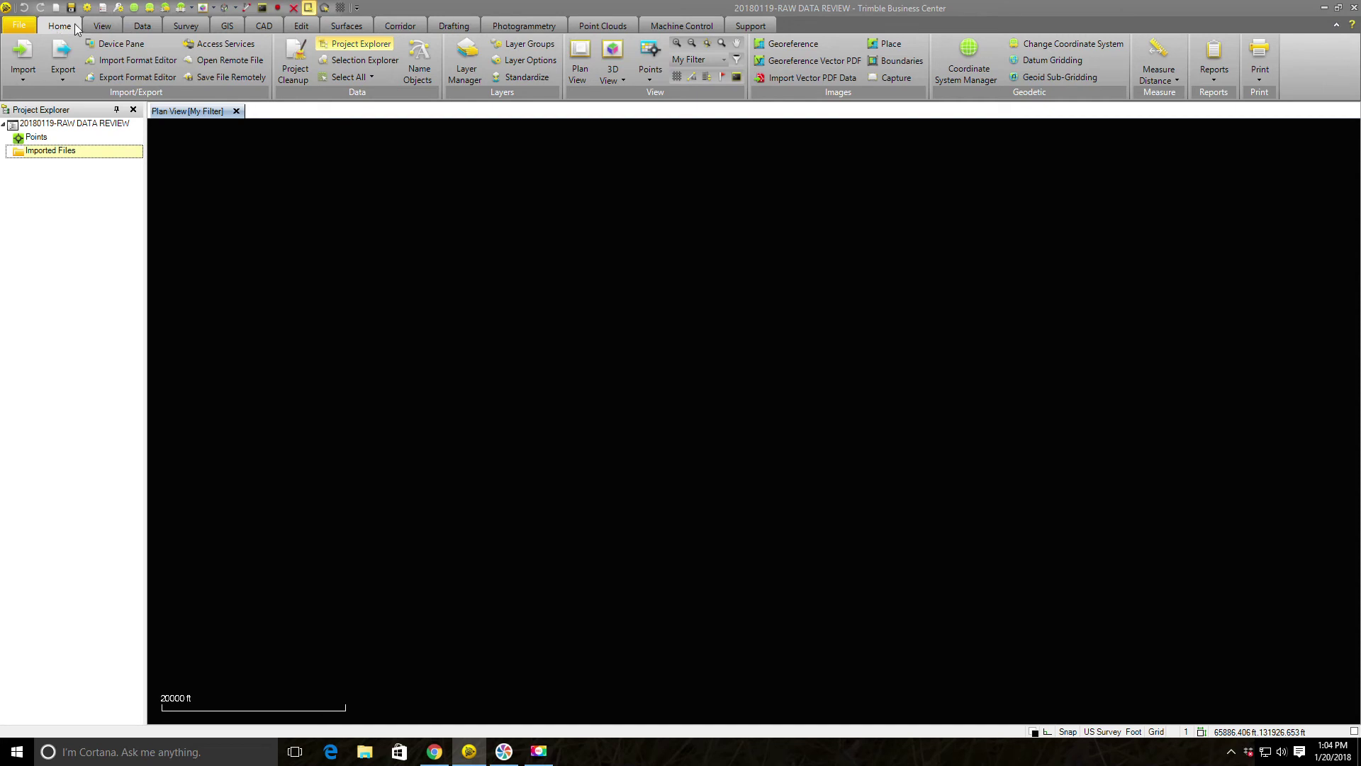
Step: Switch between the Data and Home ribbon commands, ending on the Survey commands
left_click(140, 27)
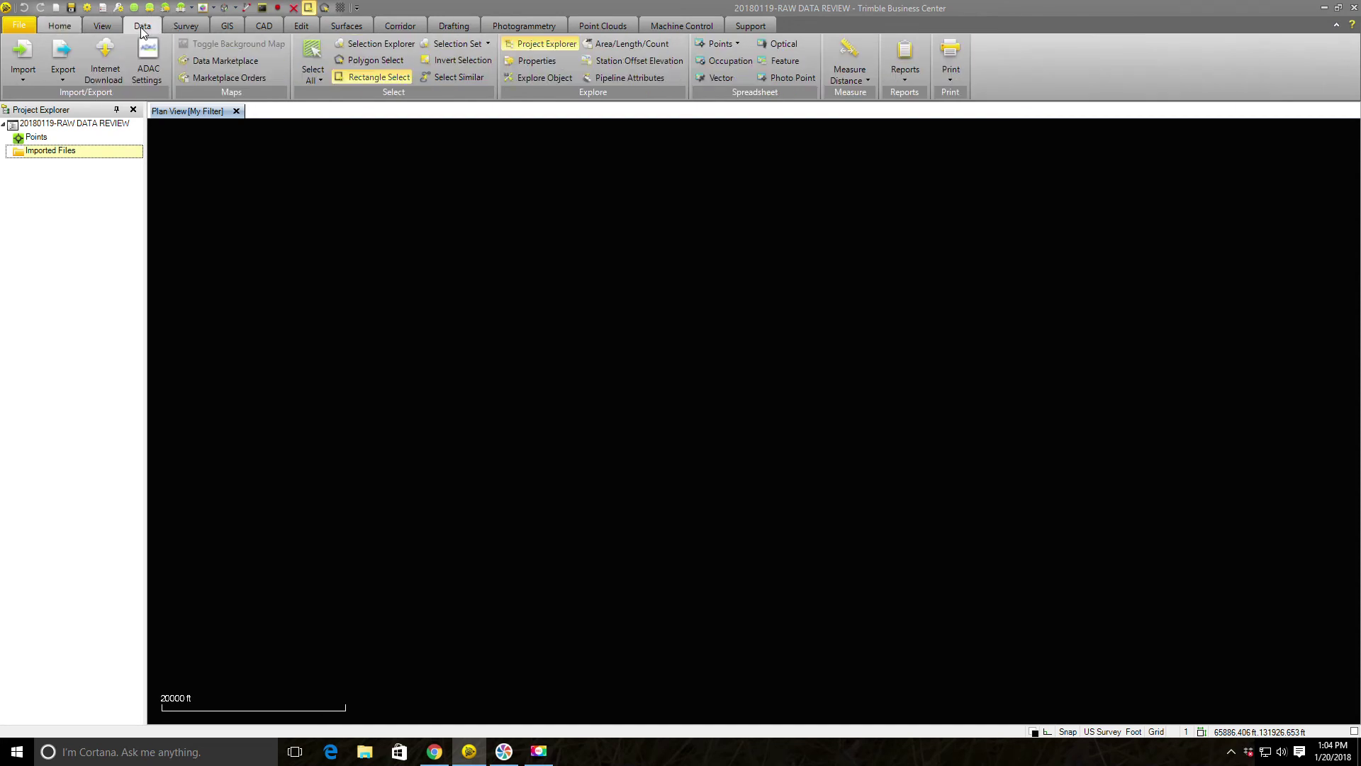
left_click(69, 26)
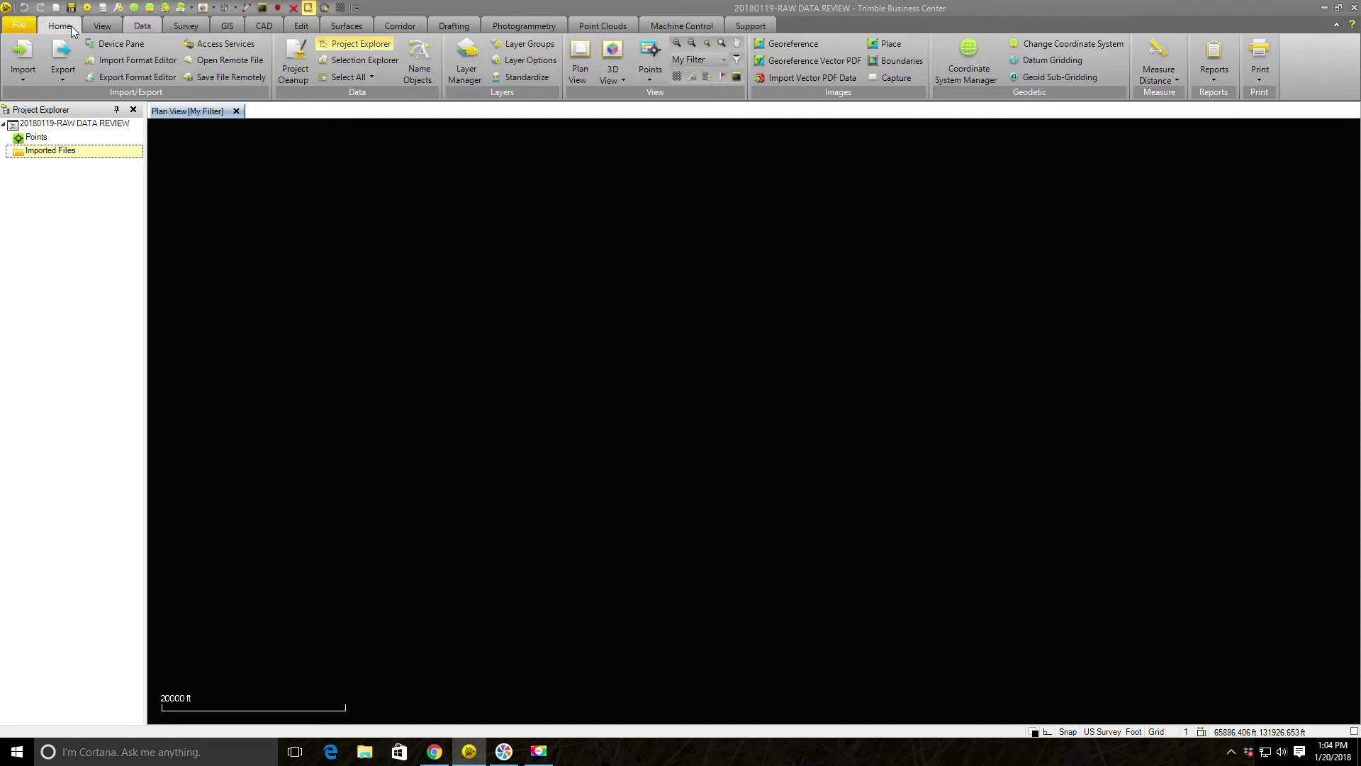
left_click(143, 26)
left_click(195, 28)
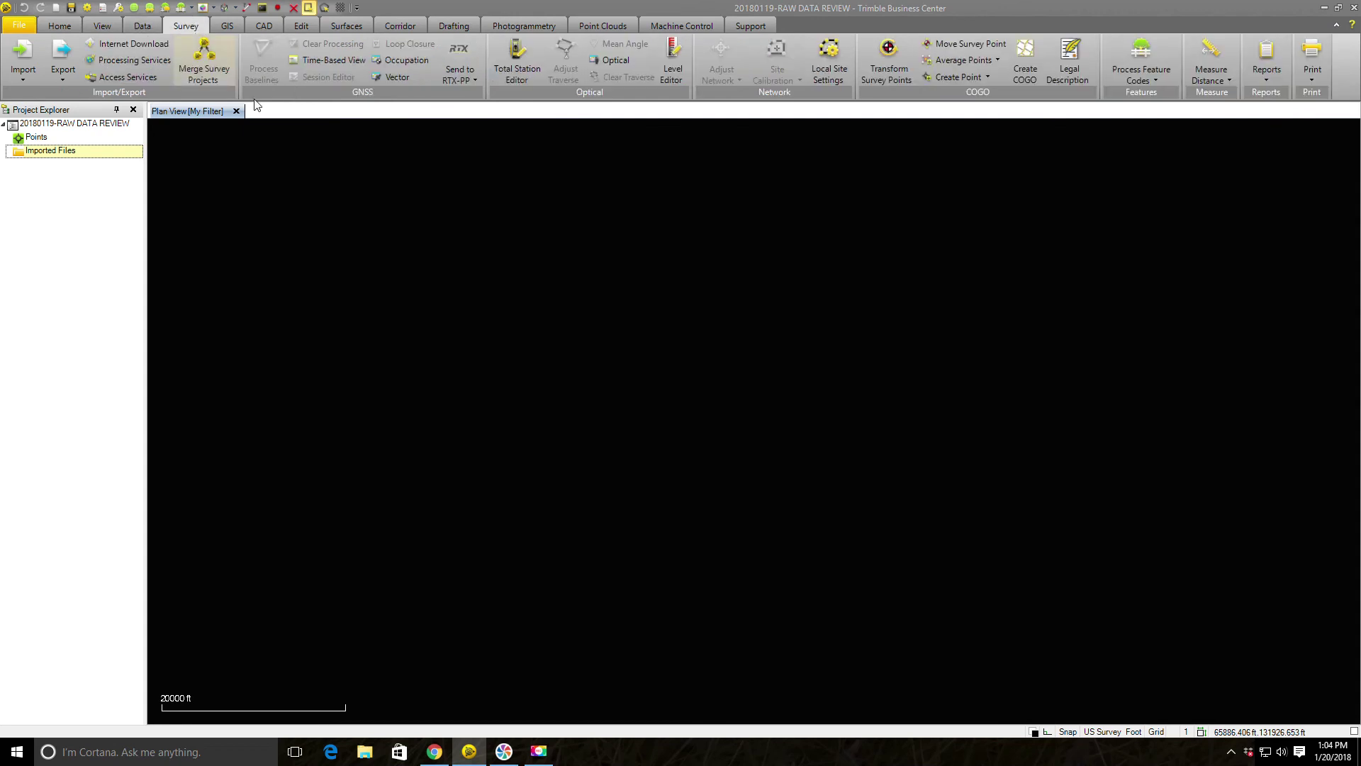